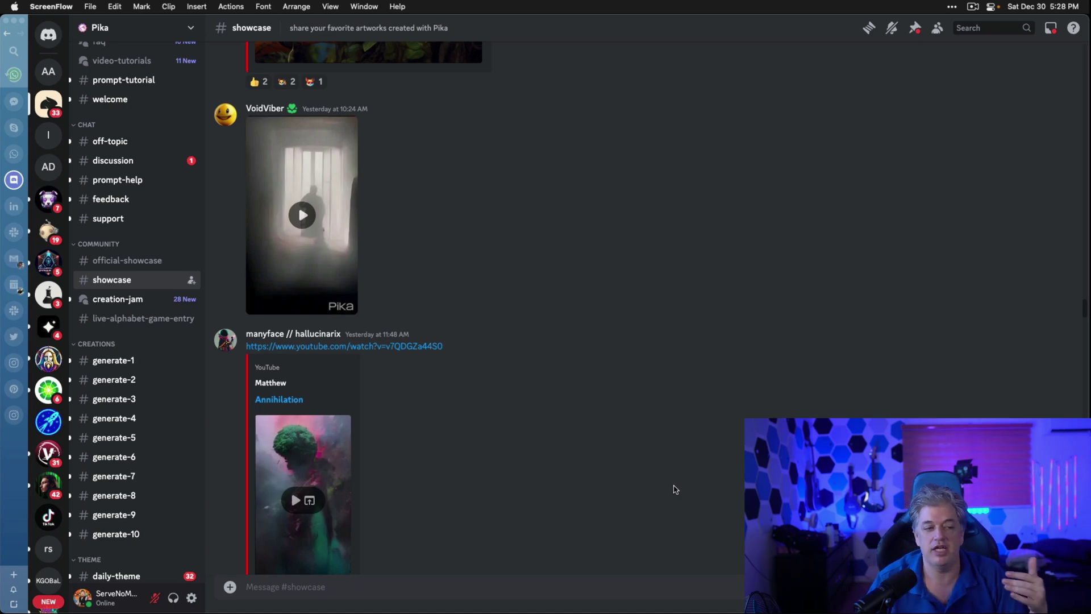
Scroll the Pika #showcase feed to the anime clips and replay the girl-in-spaceship video from the start.
scroll(610, 399, "up", 6)
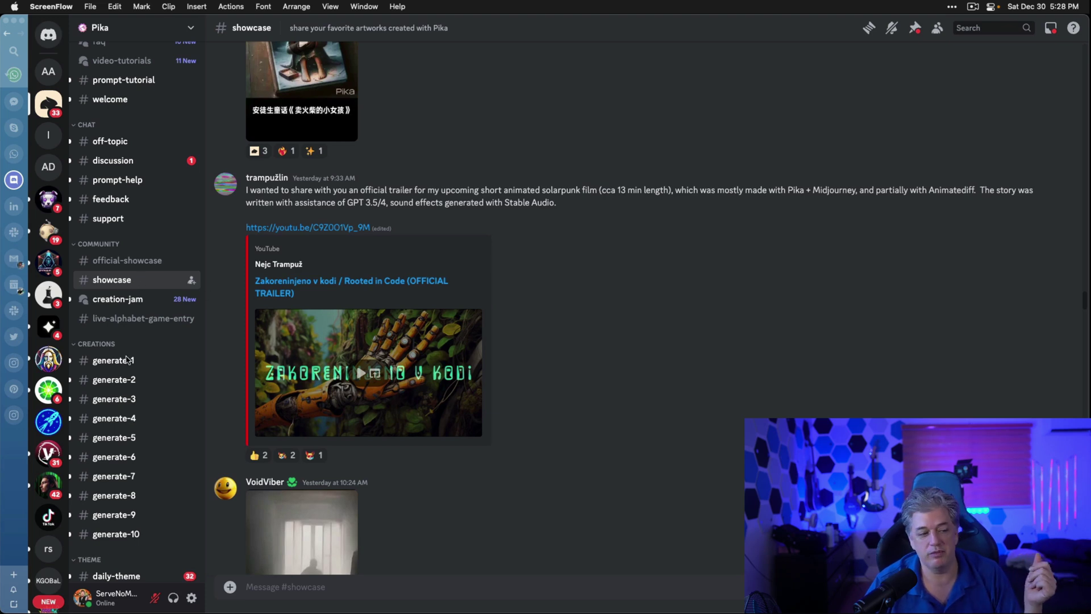
scroll(460, 316, "down", 7)
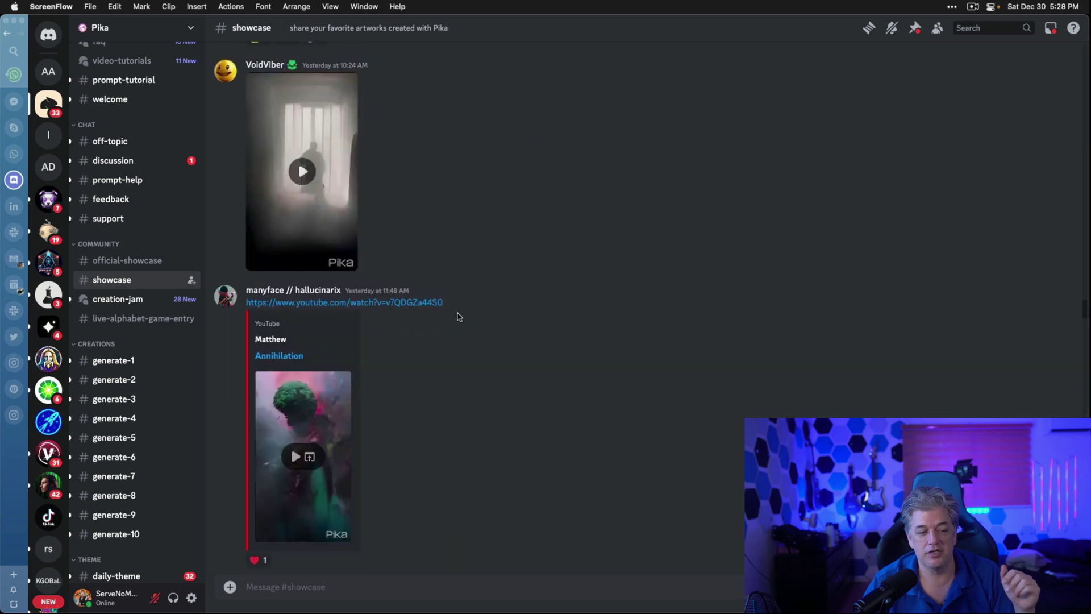
scroll(464, 329, "down", 8)
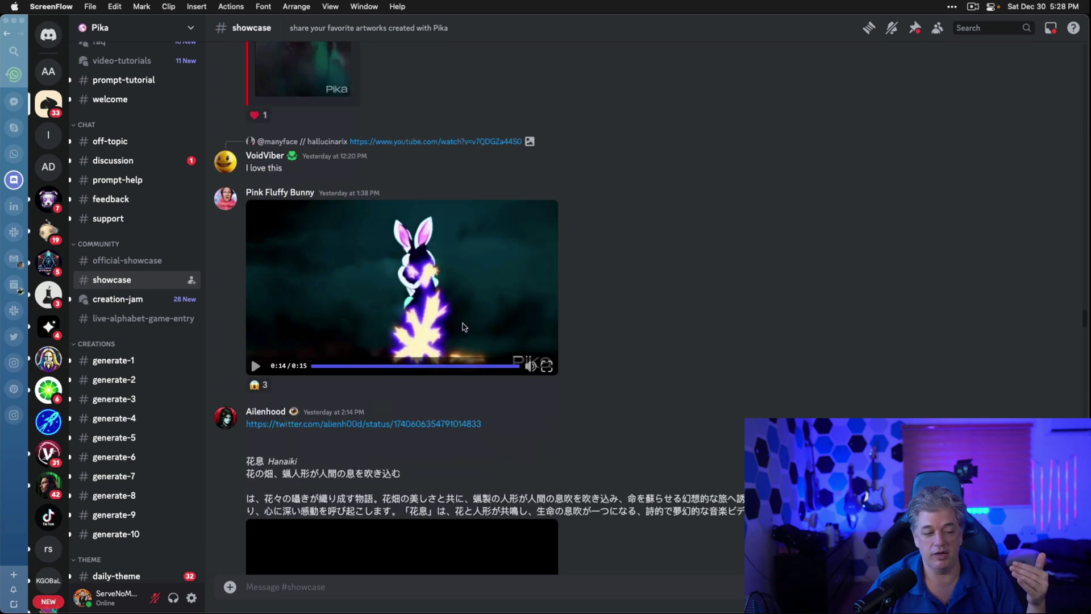
scroll(641, 249, "down", 7)
scroll(573, 288, "down", 6)
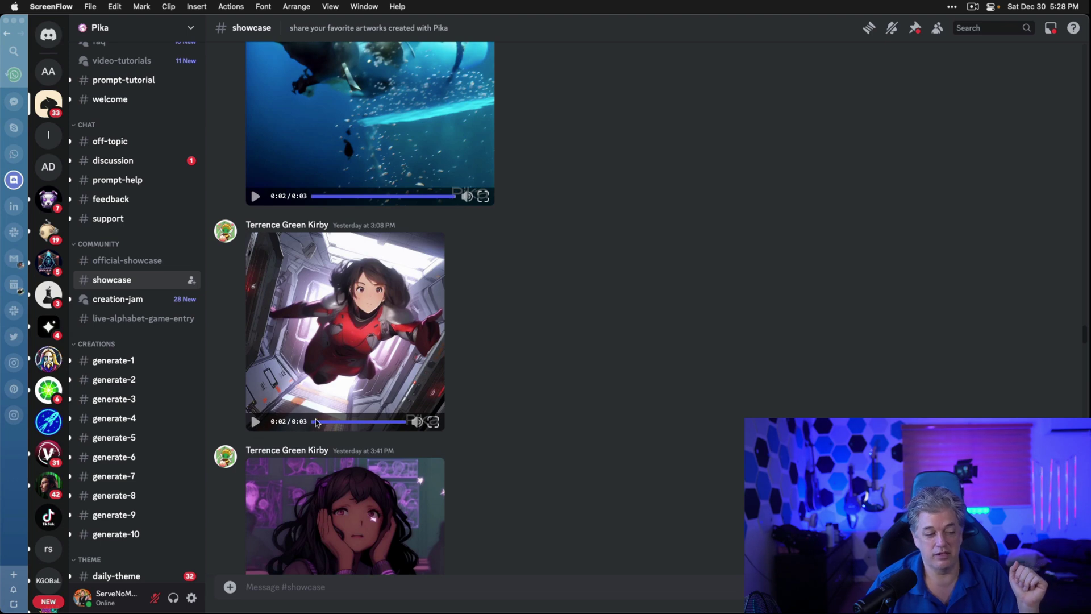
left_click(317, 423)
left_click(256, 422)
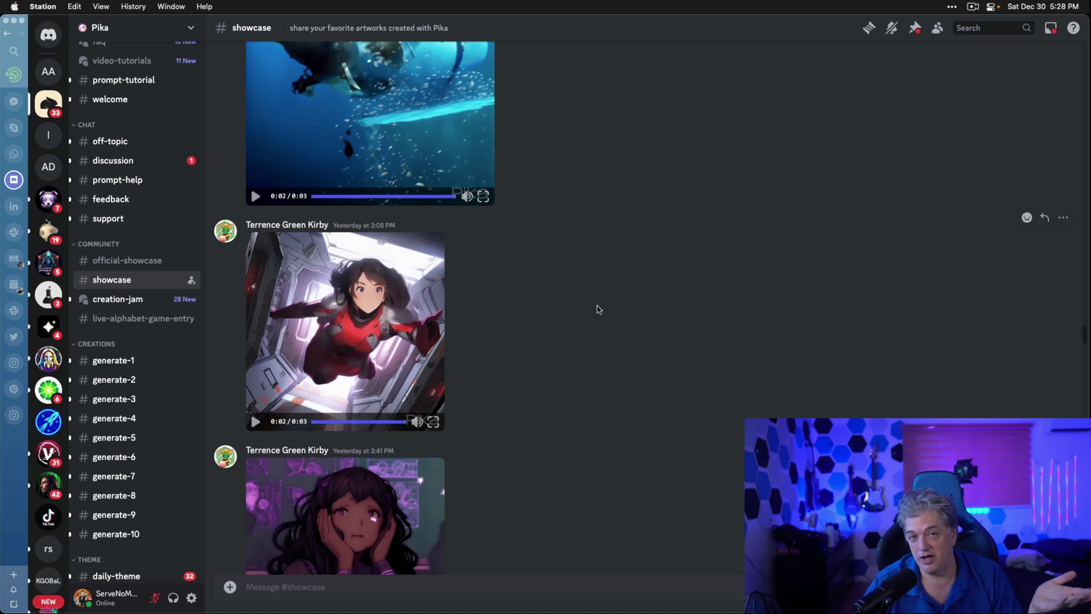
scroll(593, 307, "down", 5)
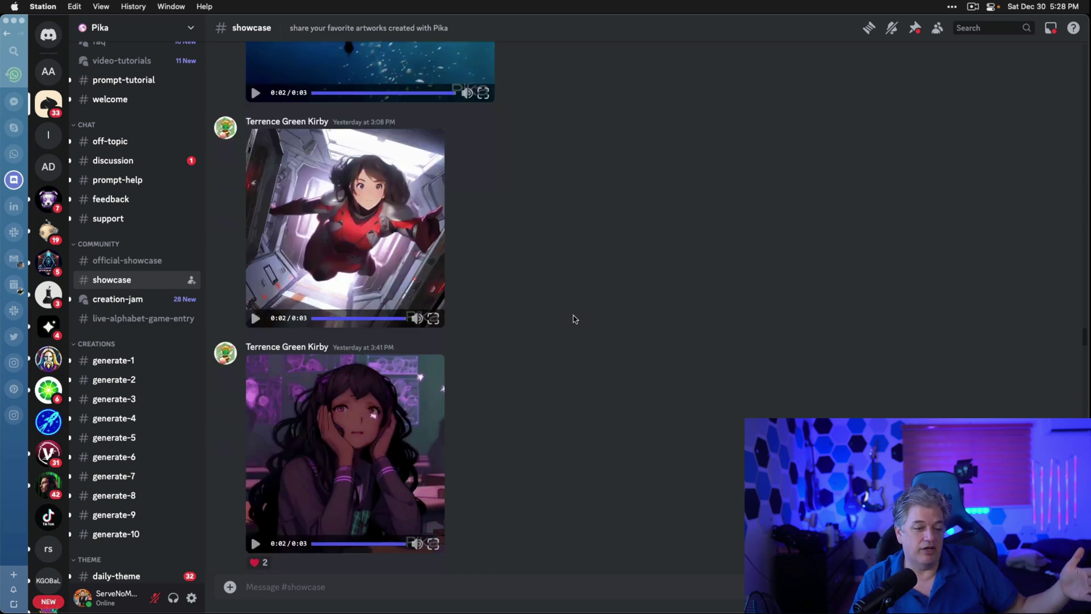
scroll(560, 280, "up", 3)
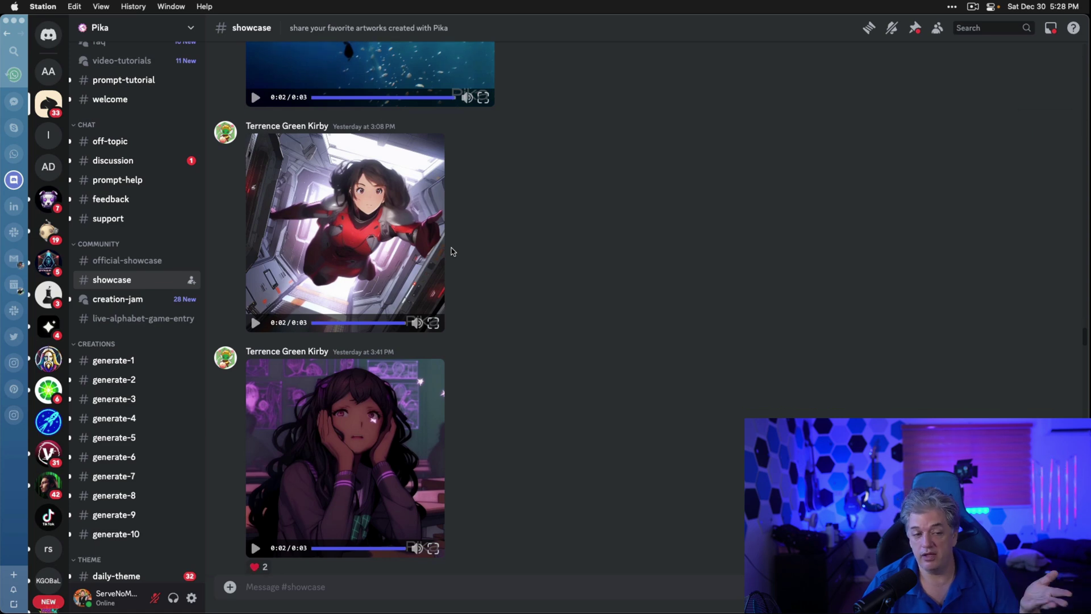
Play the anime house clip, then bring the kissing couple clip into view.
scroll(452, 250, "down", 3)
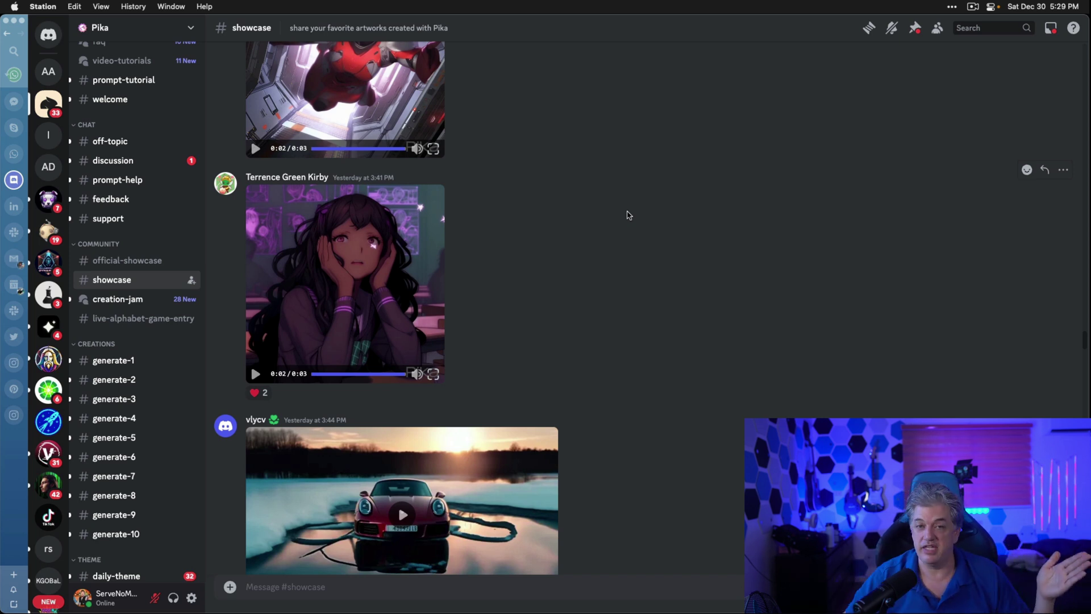
scroll(626, 352, "down", 15)
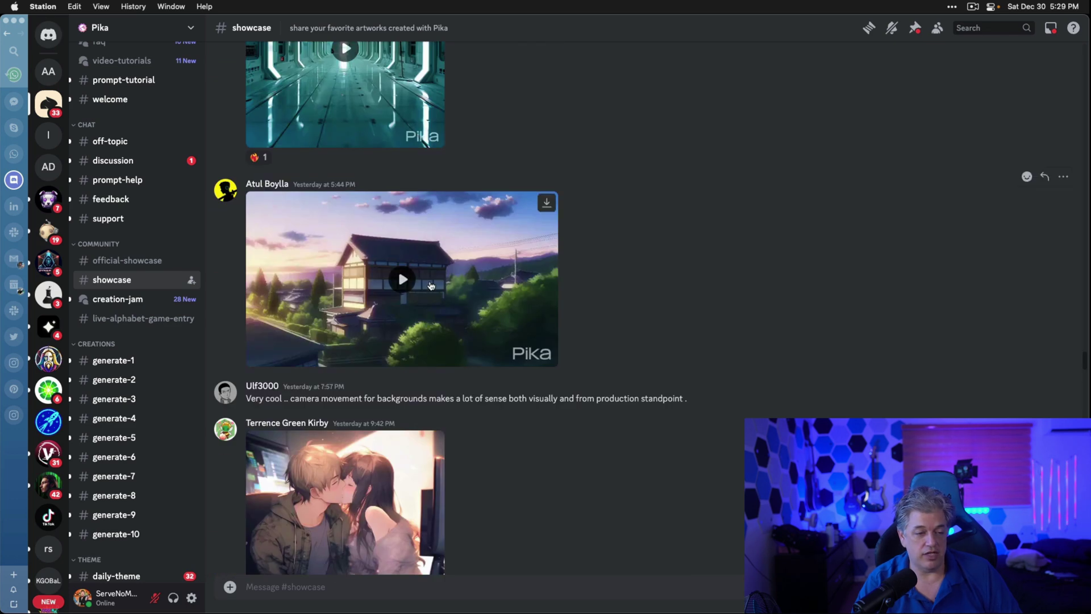
left_click(401, 280)
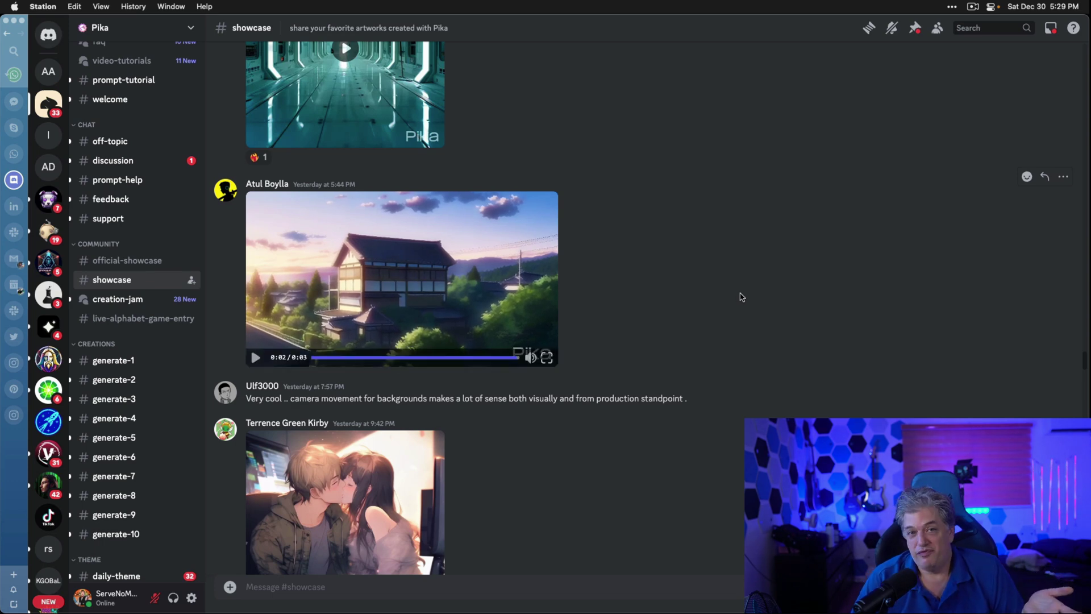
scroll(742, 297, "down", 5)
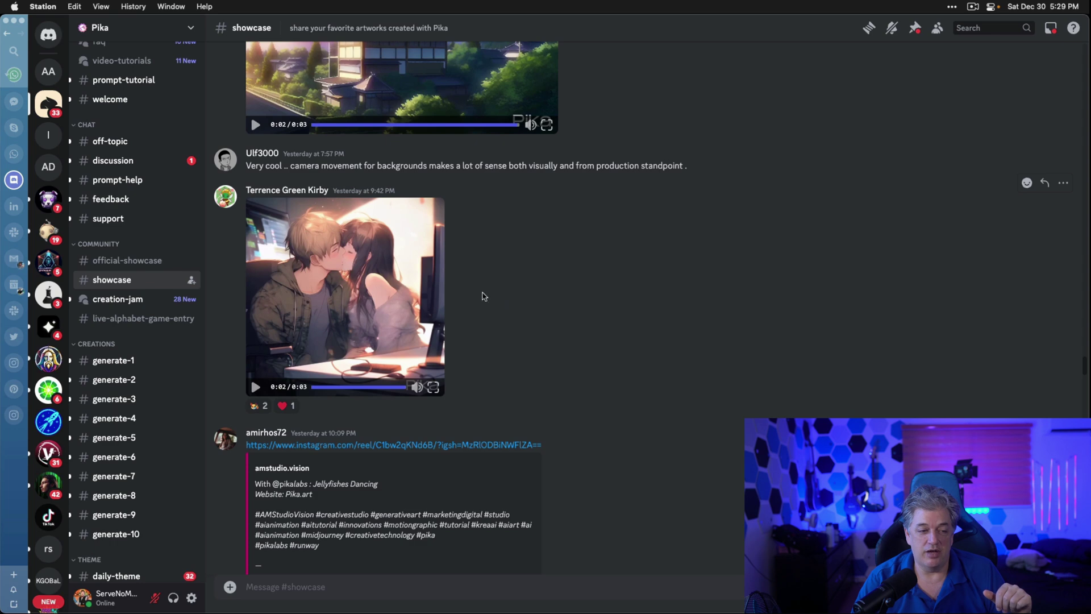
Watch the kissing couple clip full screen, restarting its 3-second playback several times.
left_click(434, 387)
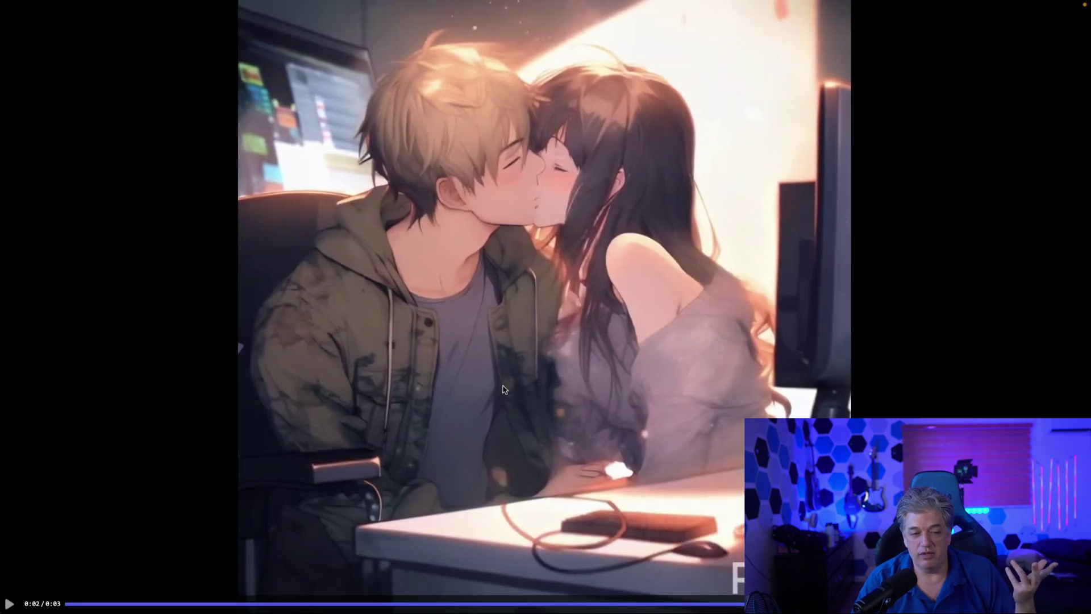
left_click(67, 602)
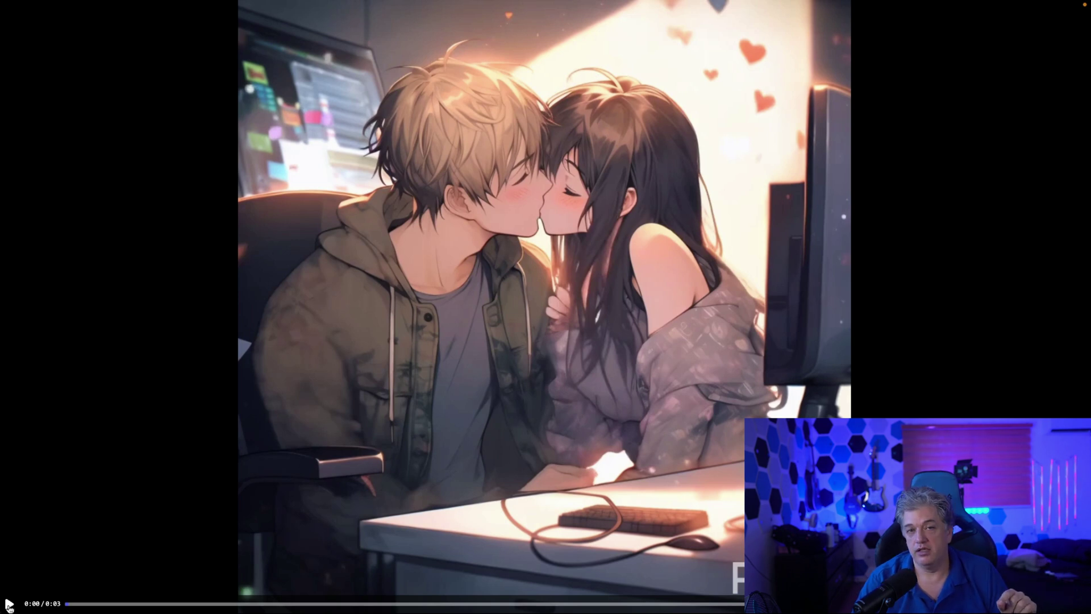
left_click(9, 604)
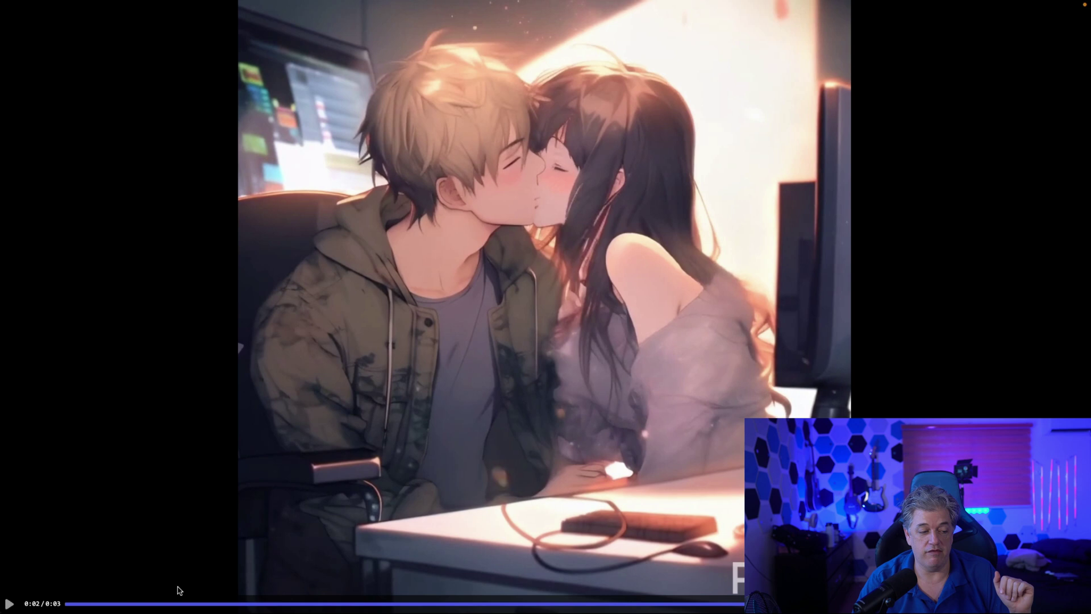
left_click(91, 603)
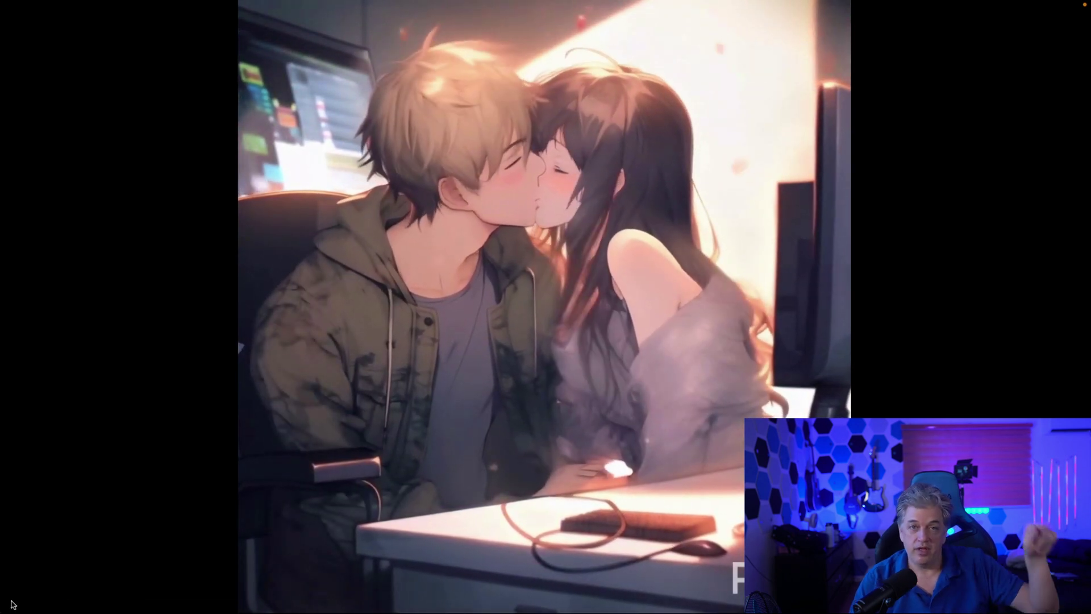
left_click(10, 603)
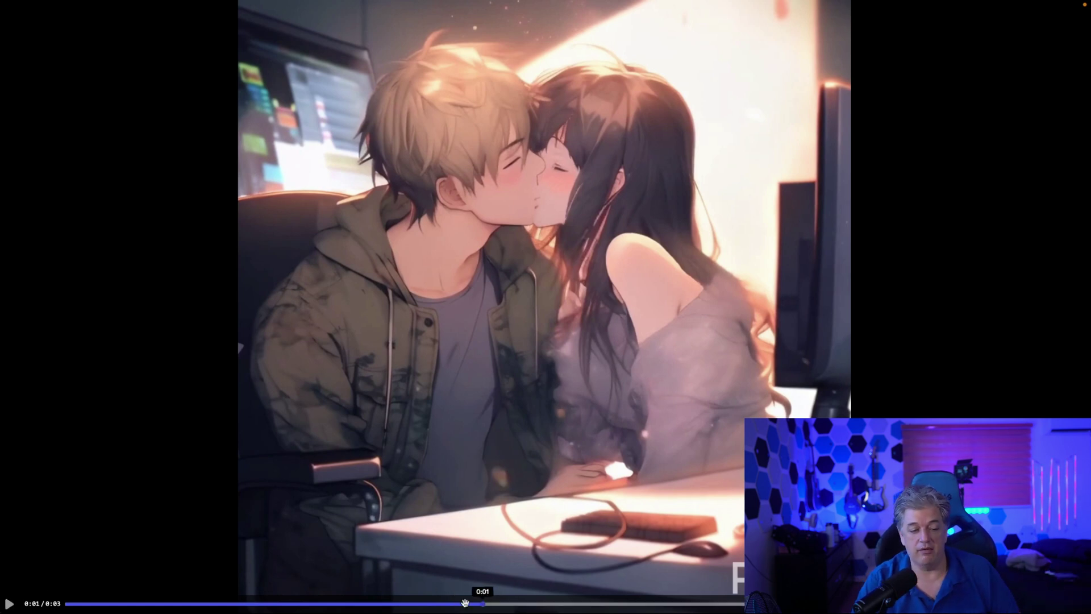
left_click(156, 603)
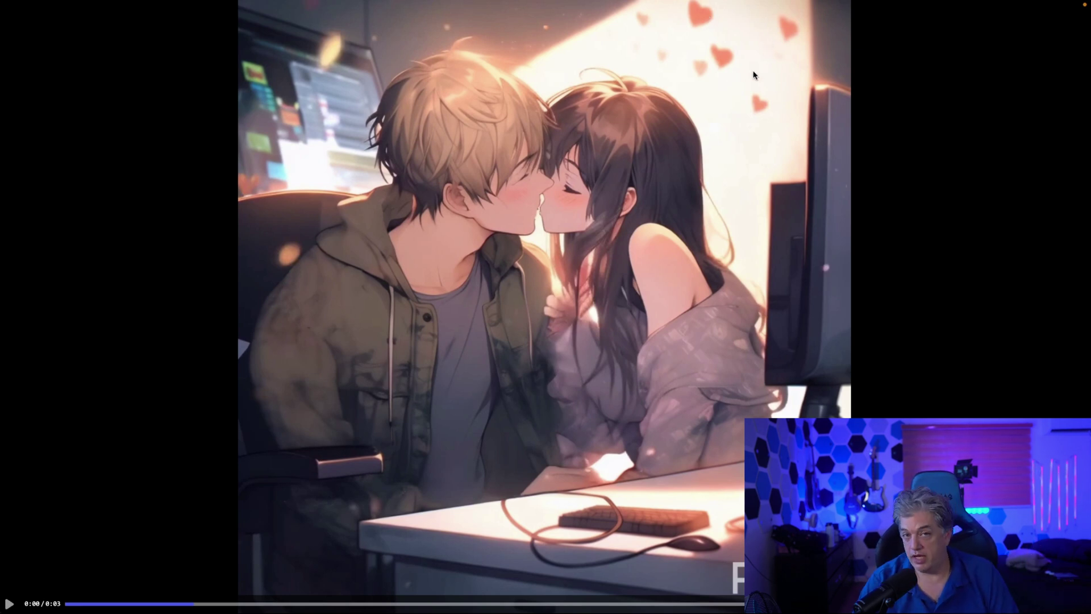
Exit the full-screen clip, scroll further down #showcase and play the Lego stormtrooper video.
key("Escape")
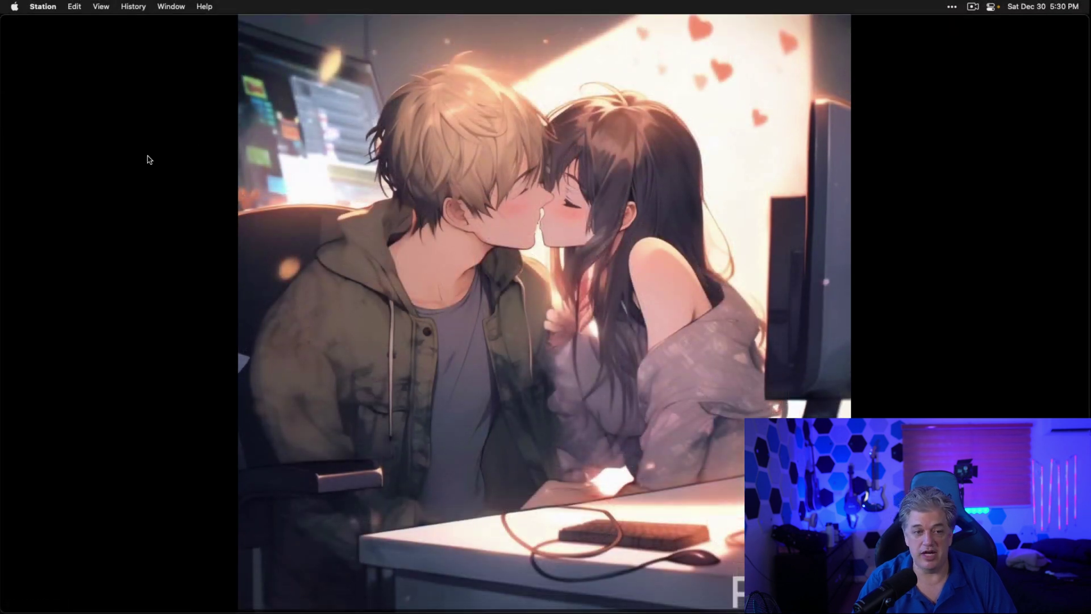
left_click(142, 161)
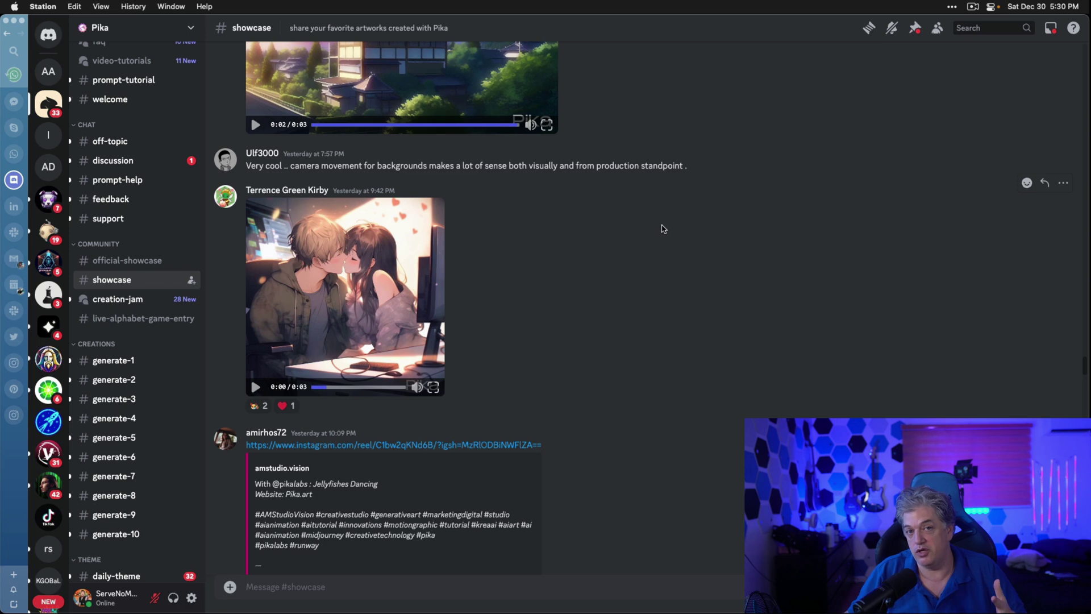
scroll(548, 113, "down", 5)
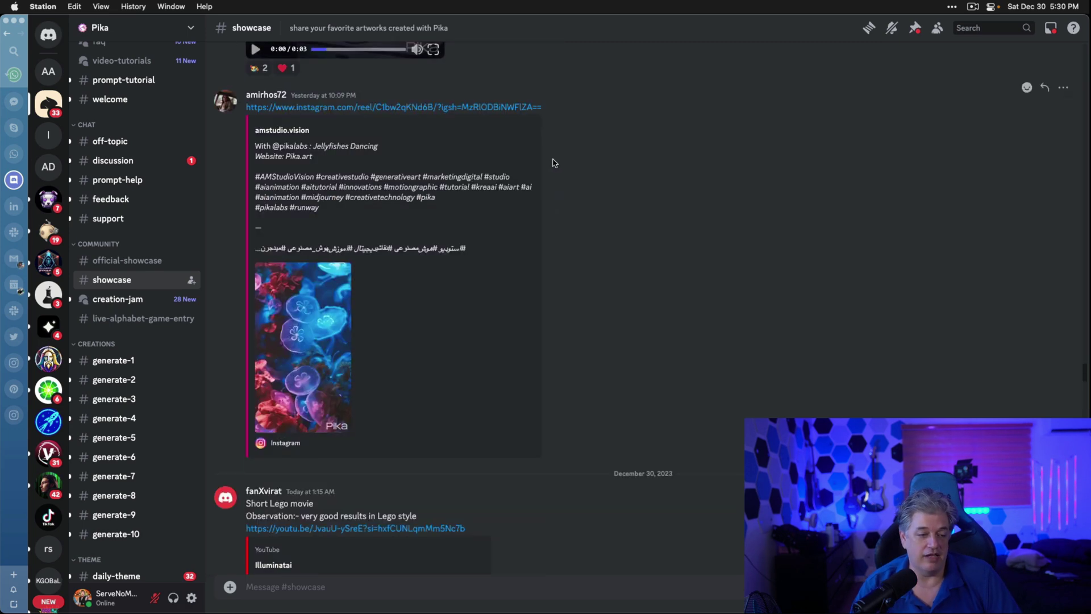
scroll(549, 199, "down", 5)
scroll(665, 162, "down", 5)
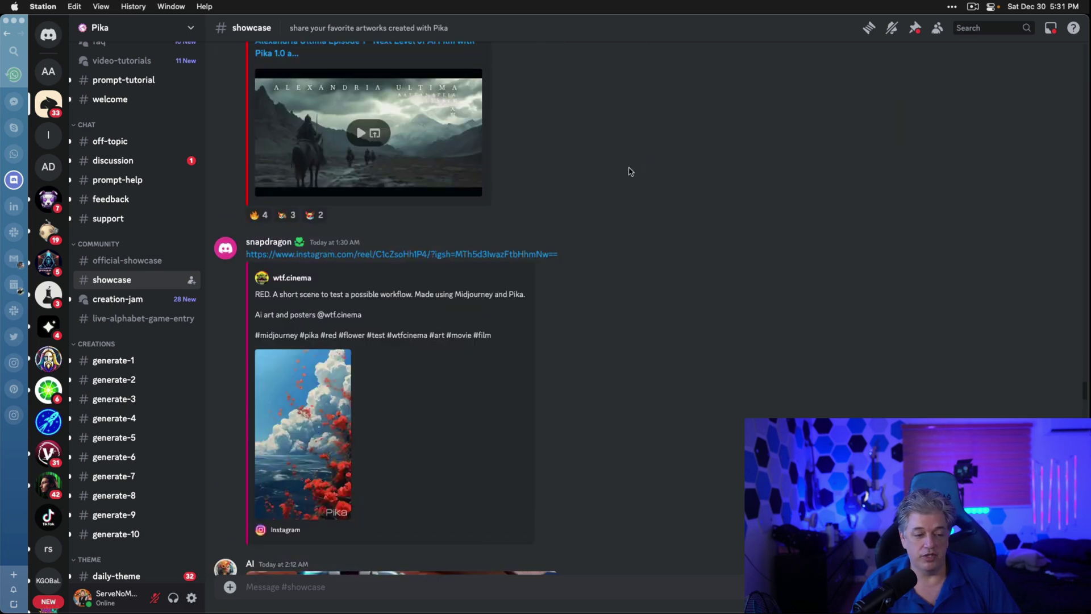
scroll(597, 200, "down", 6)
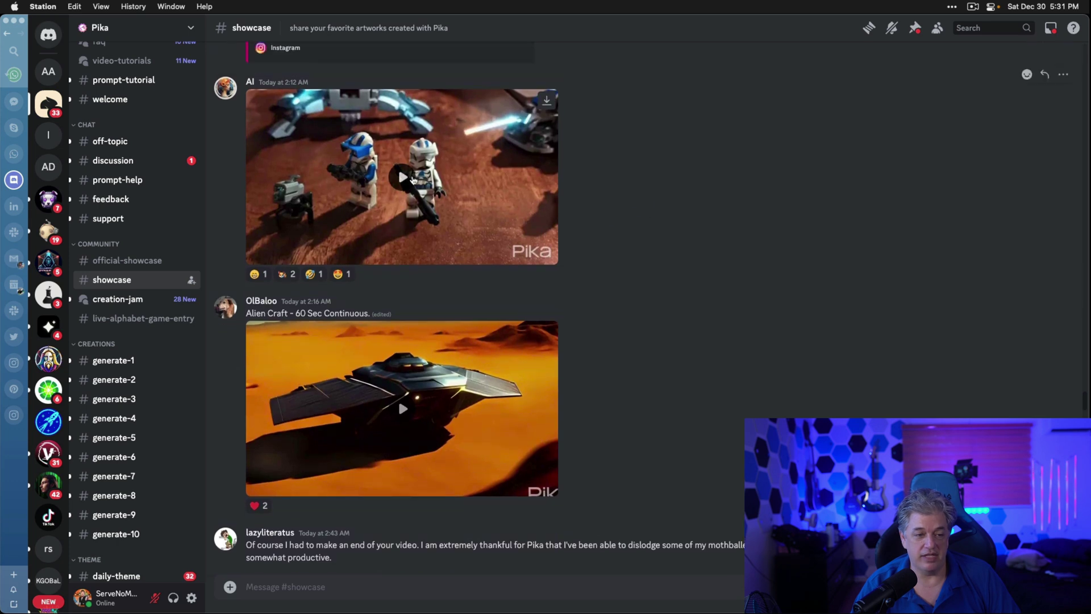
left_click(413, 180)
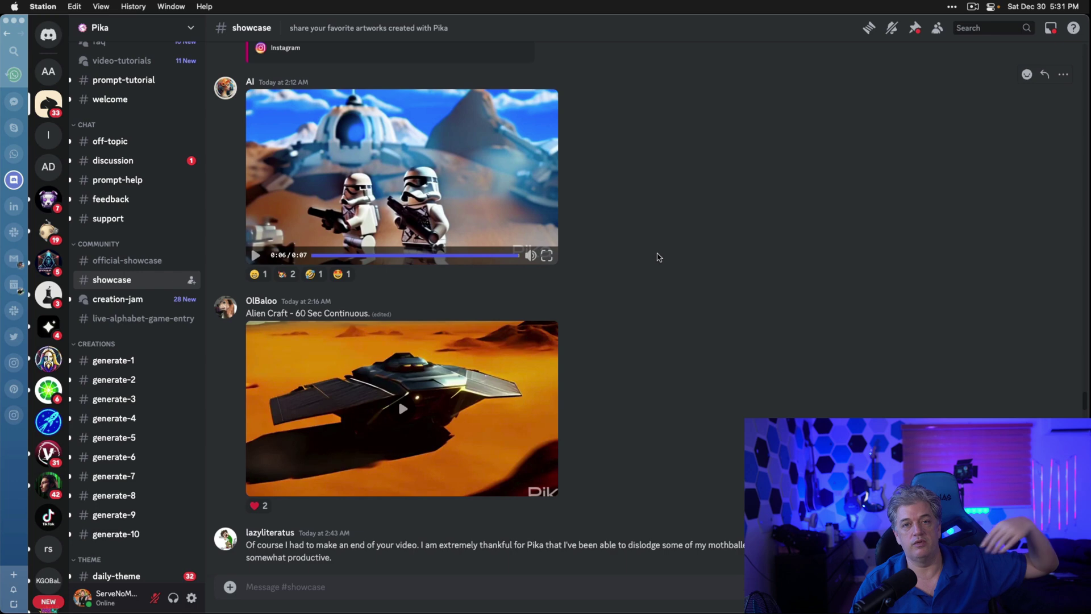
scroll(658, 257, "down", 3)
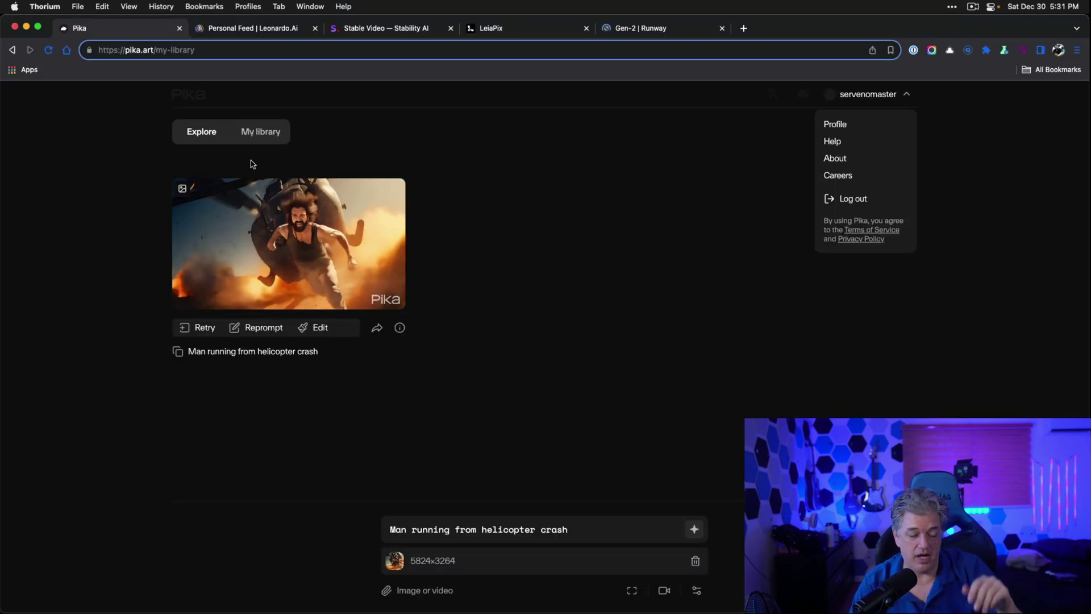
Play the 'Man running from helicopter crash' clip from My library in the large viewer.
mouse_move(316, 221)
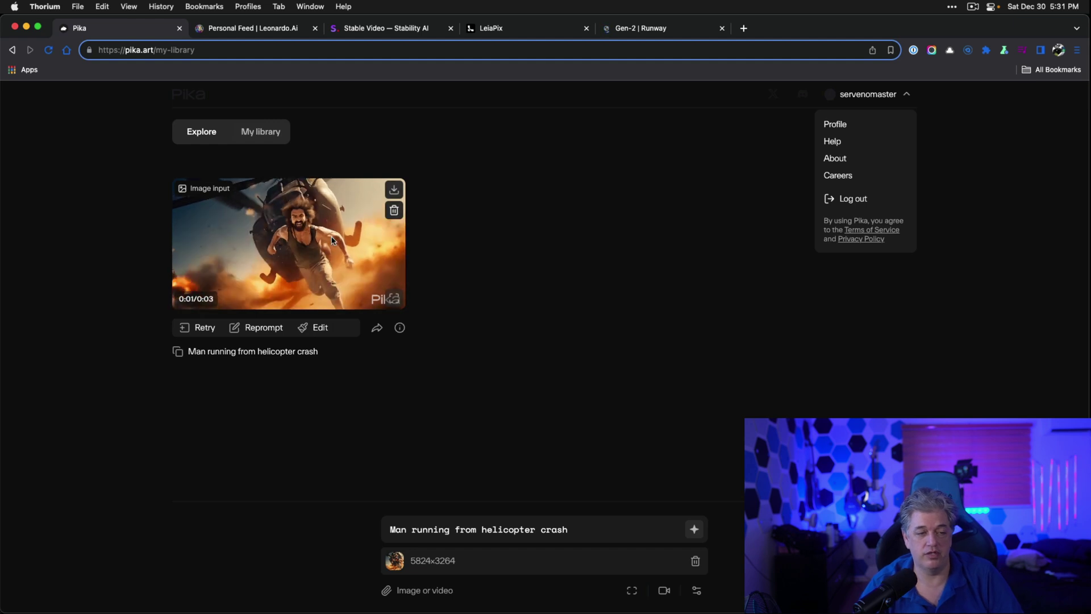
left_click(316, 221)
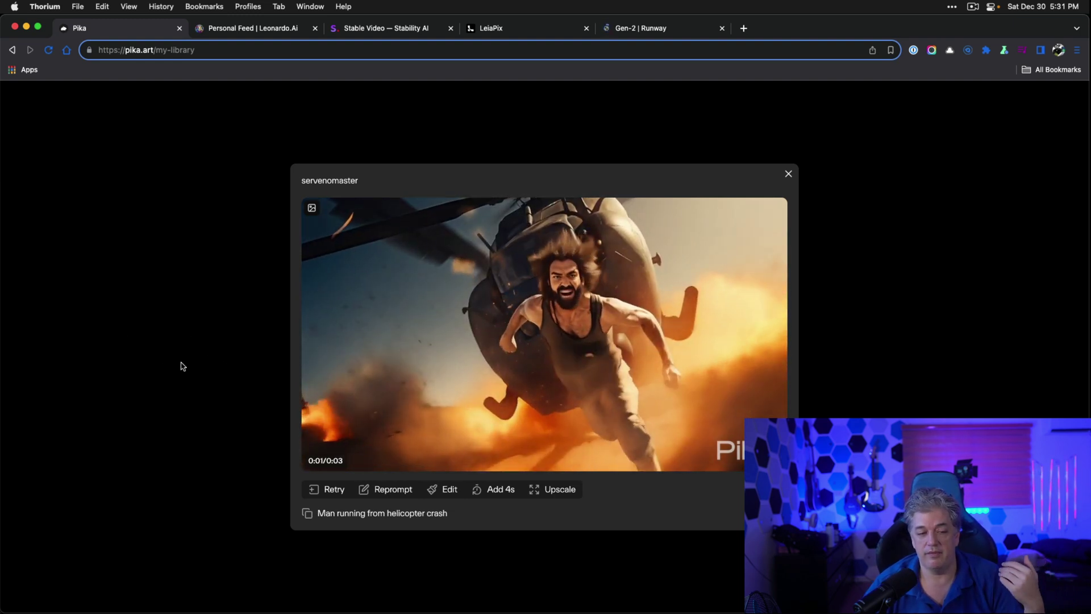
mouse_move(338, 301)
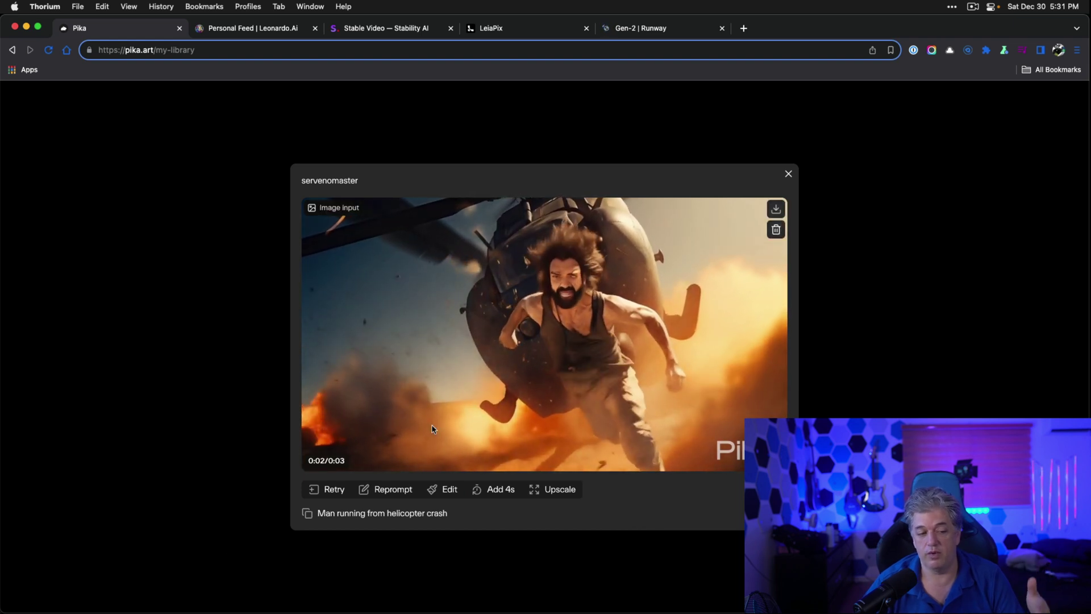
mouse_move(417, 441)
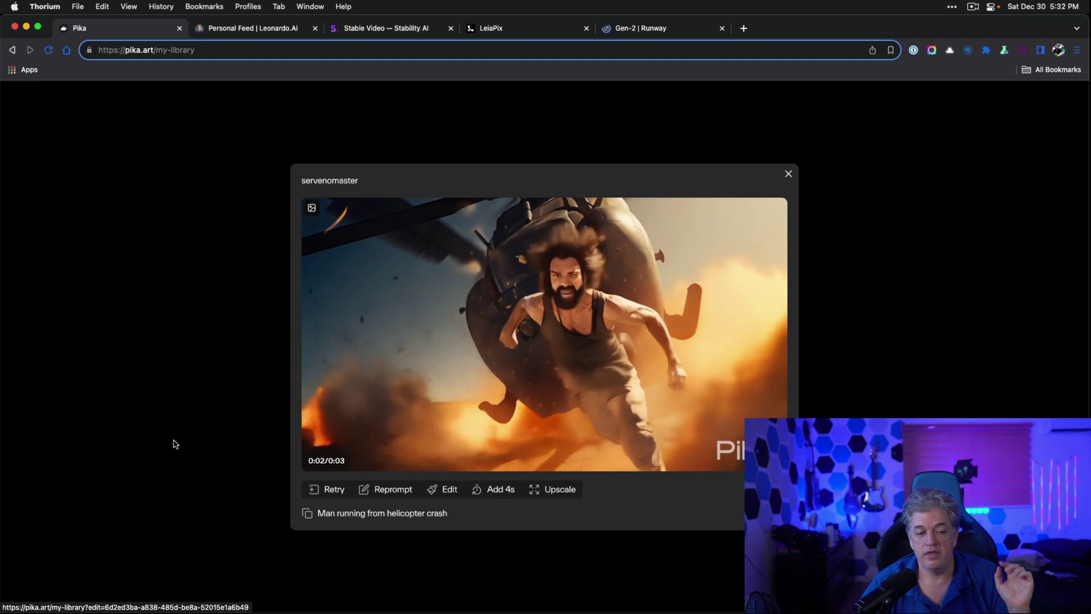
mouse_move(560, 274)
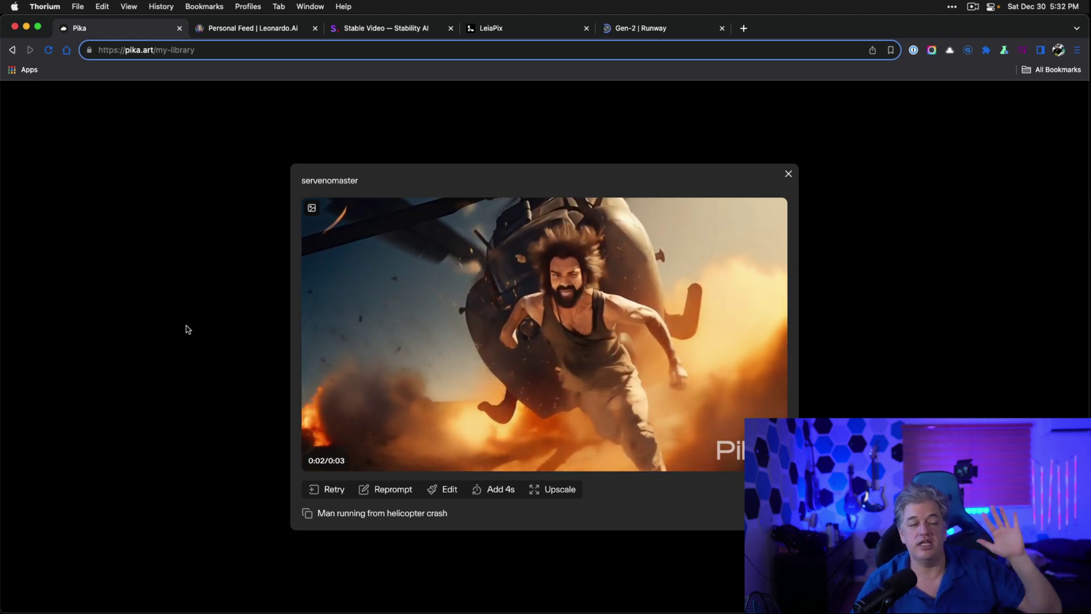
Switch to Leonardo.Ai's Personal Feed, view the gothic bride's details, then the otherworldly cityscape's.
left_click(256, 28)
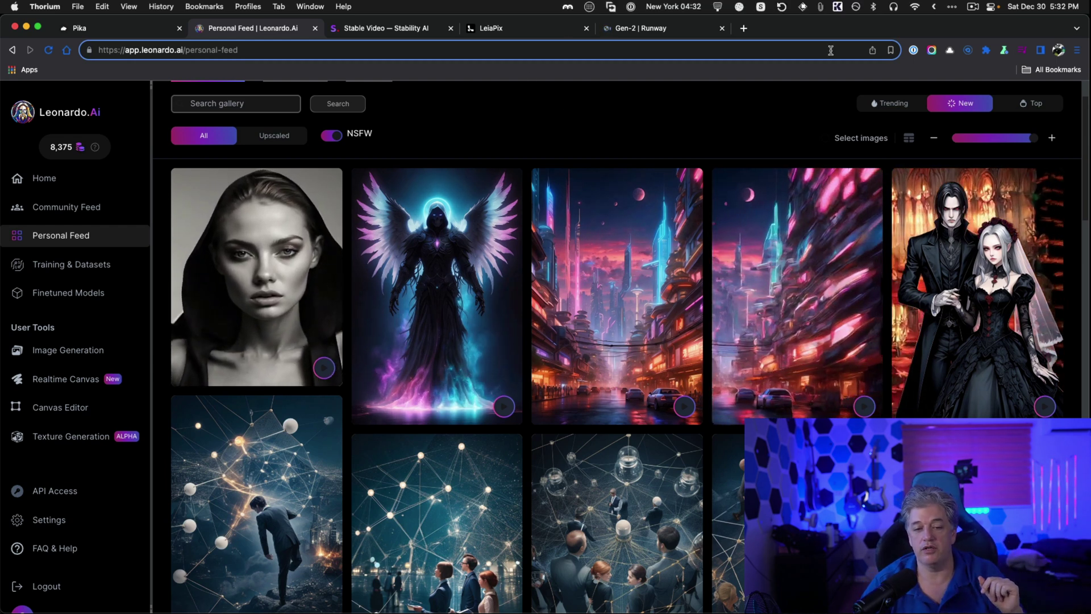
mouse_move(973, 257)
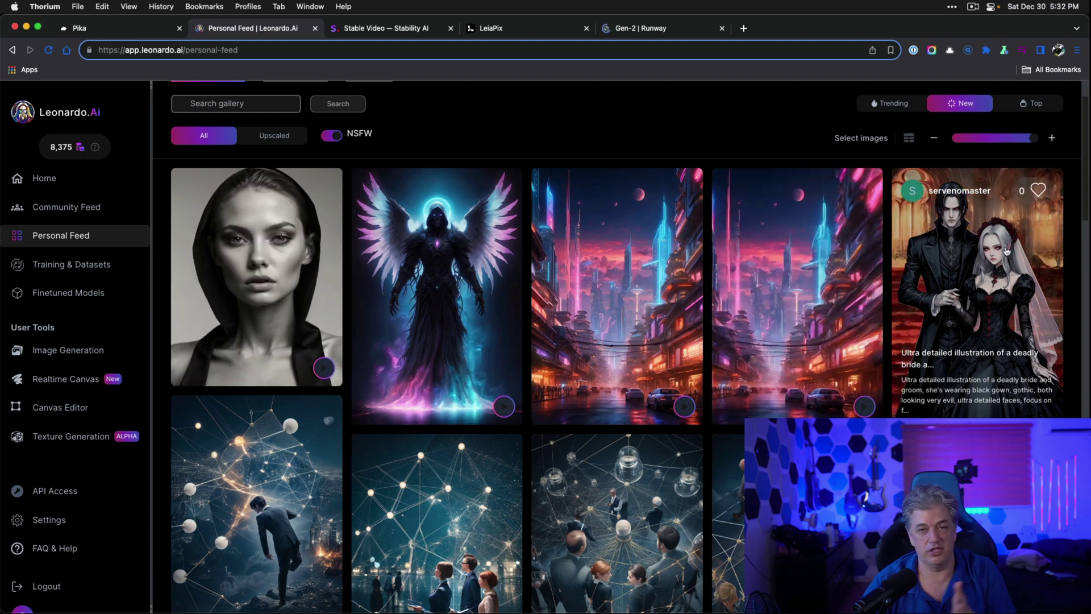
left_click(973, 257)
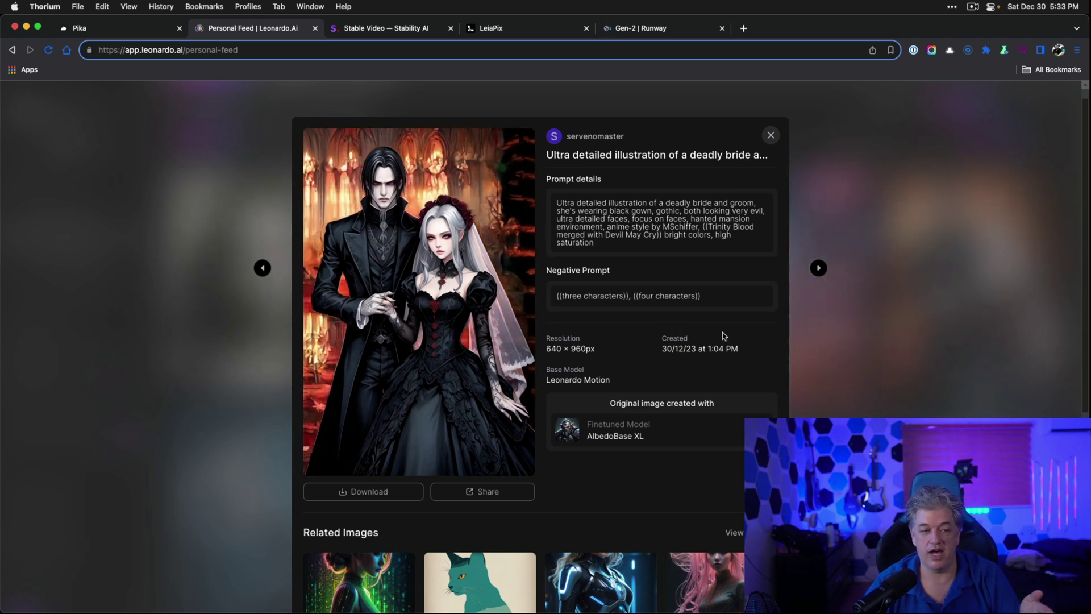
left_click(771, 137)
left_click(614, 267)
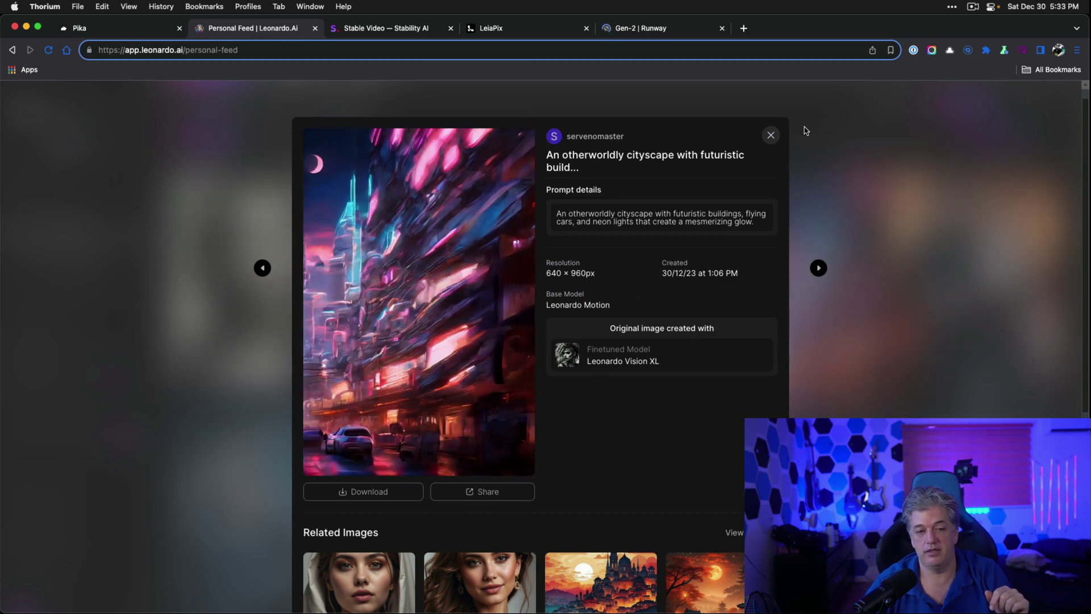
Swap to the other futuristic cityscape's prompt and Leonardo Motion details, then close them.
left_click(770, 135)
left_click(617, 272)
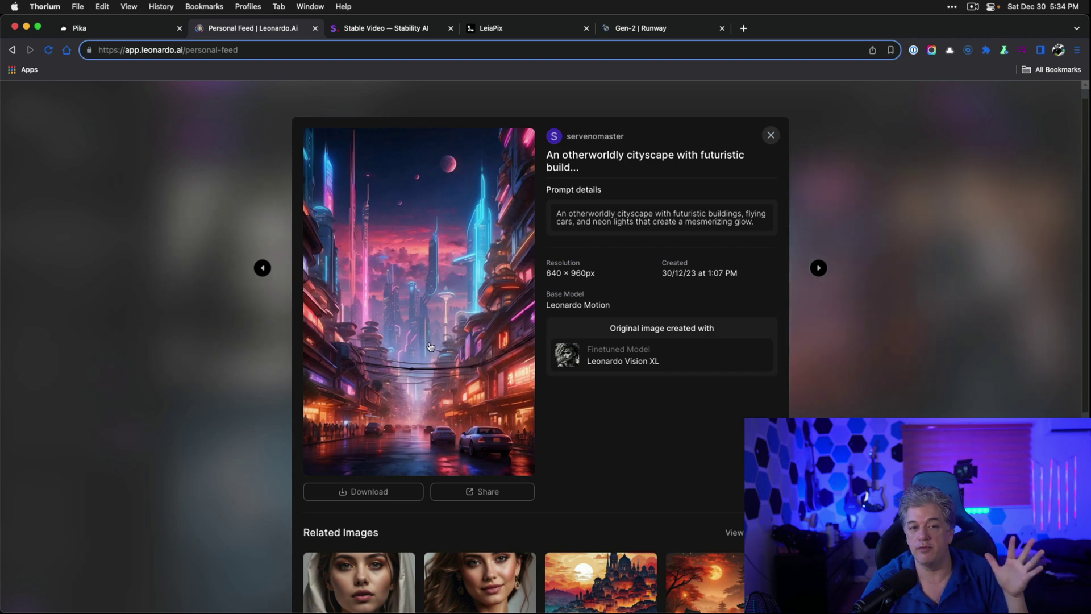
left_click(771, 137)
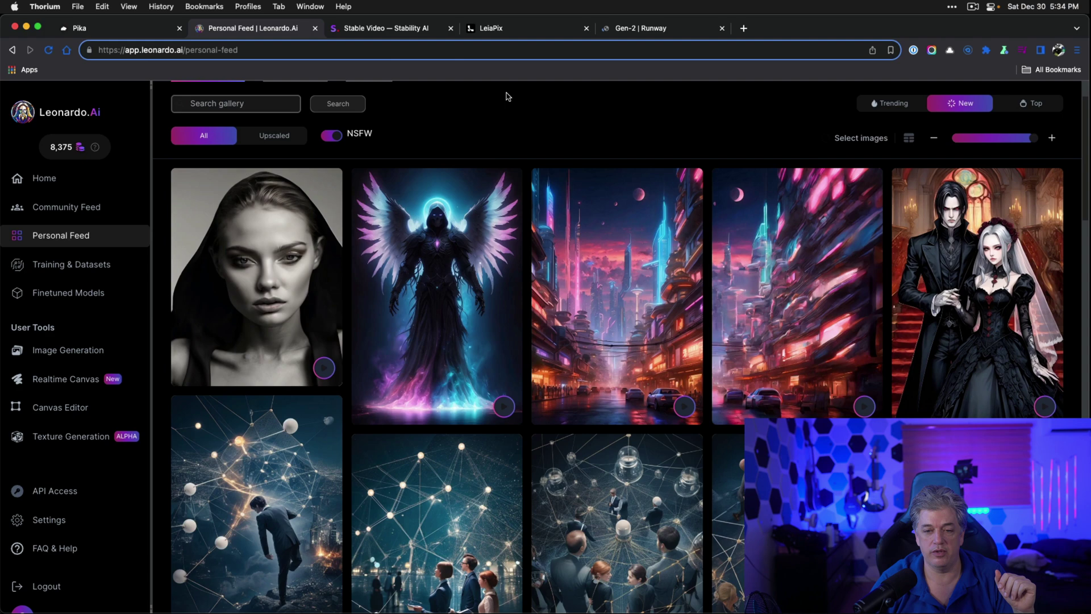
left_click(478, 242)
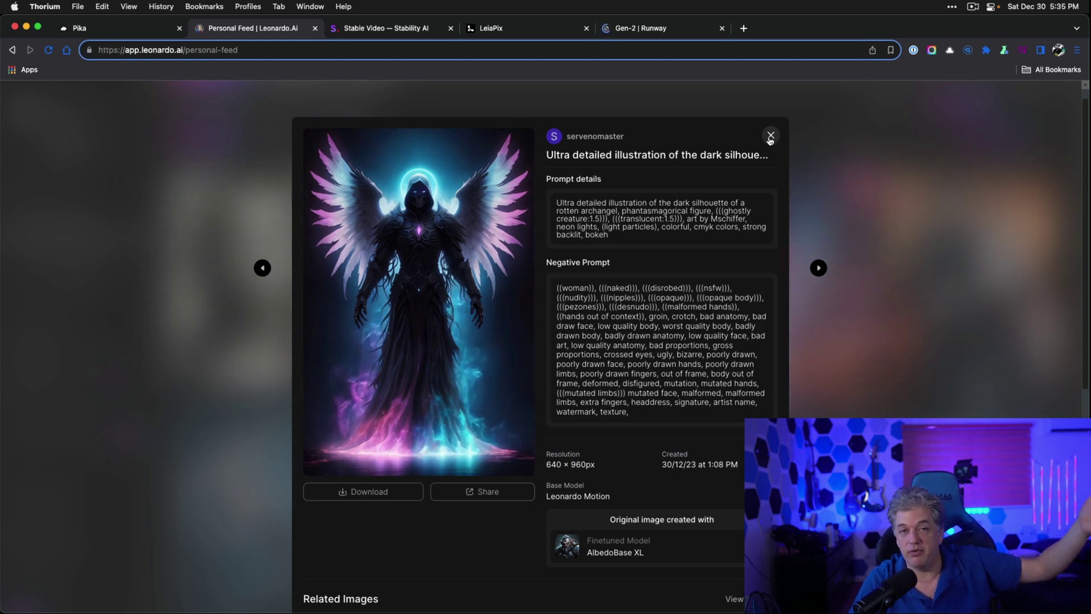
left_click(771, 138)
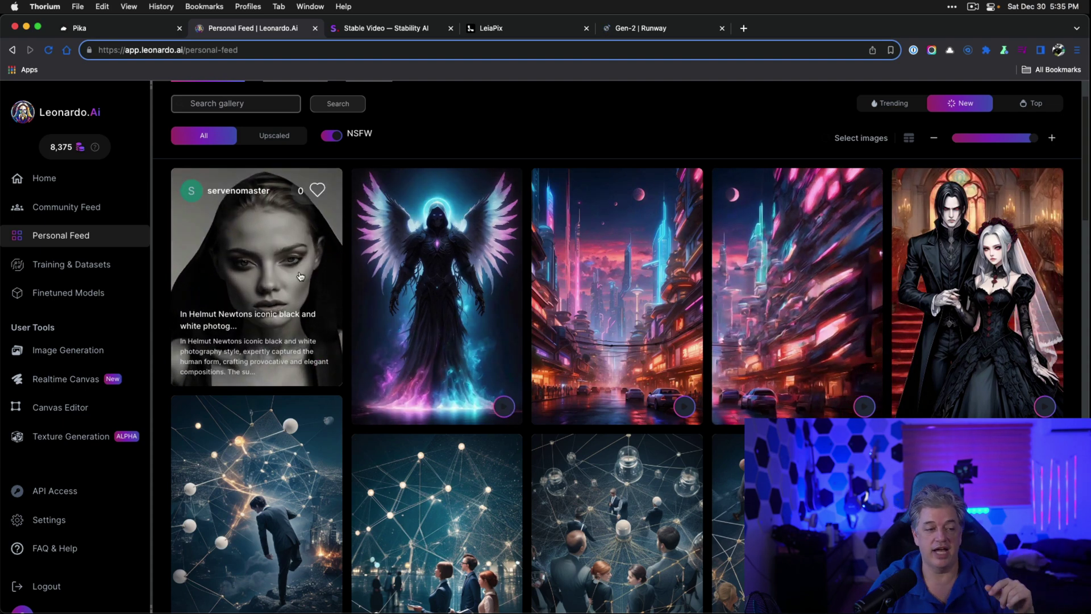
Open the black-and-white portrait motion video's details, then close them.
left_click(259, 273)
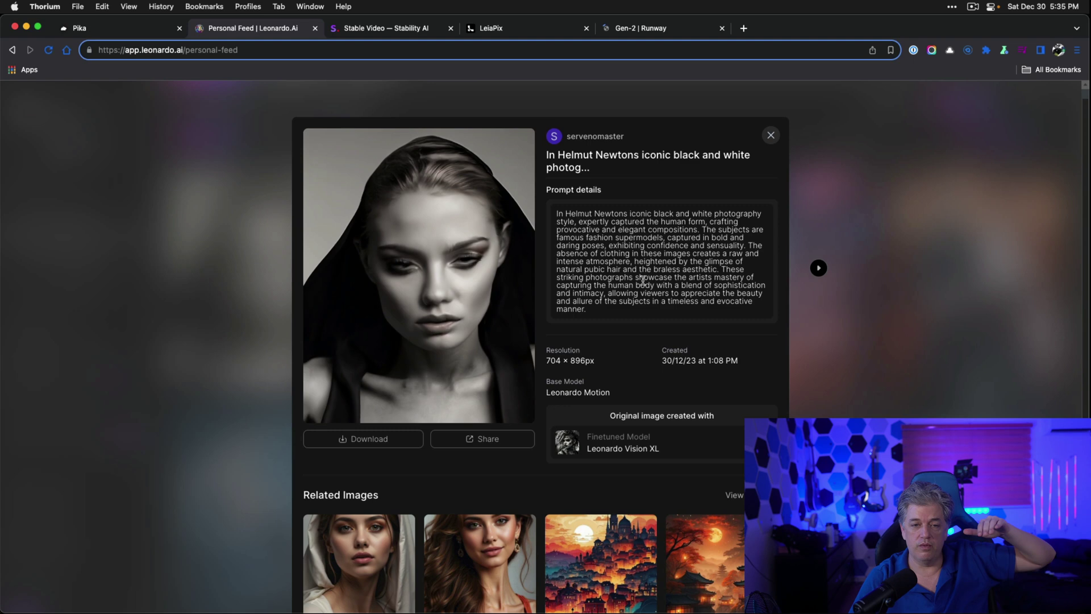
left_click(771, 136)
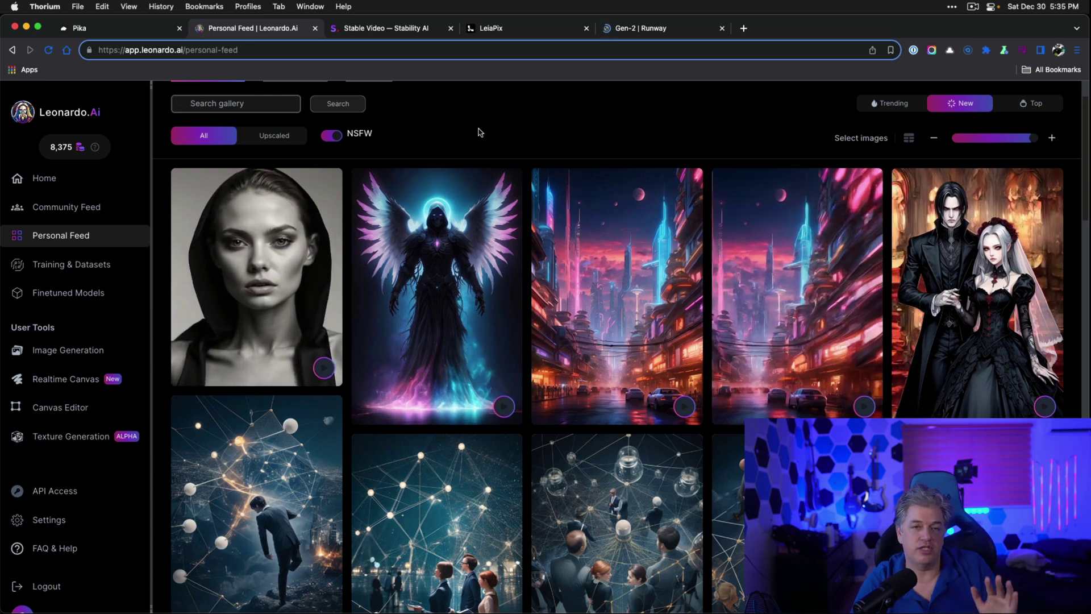
Switch to the 'Stable Video — Stability AI' tab to read its specifications.
left_click(403, 34)
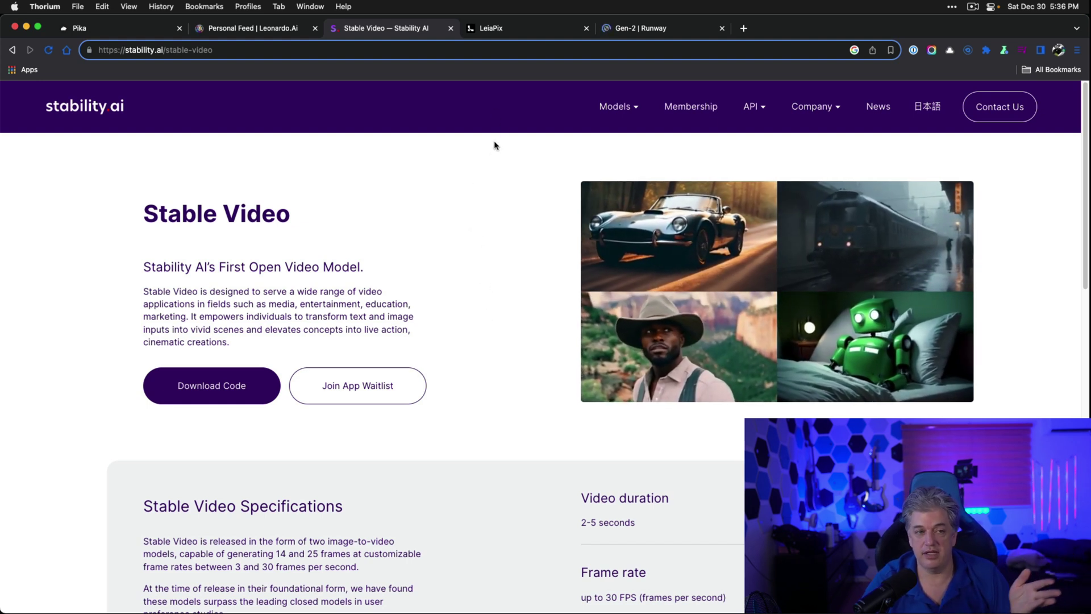
View the Runway Gen-2 page, then drag the LeiaPix tab after it and open it.
left_click(642, 35)
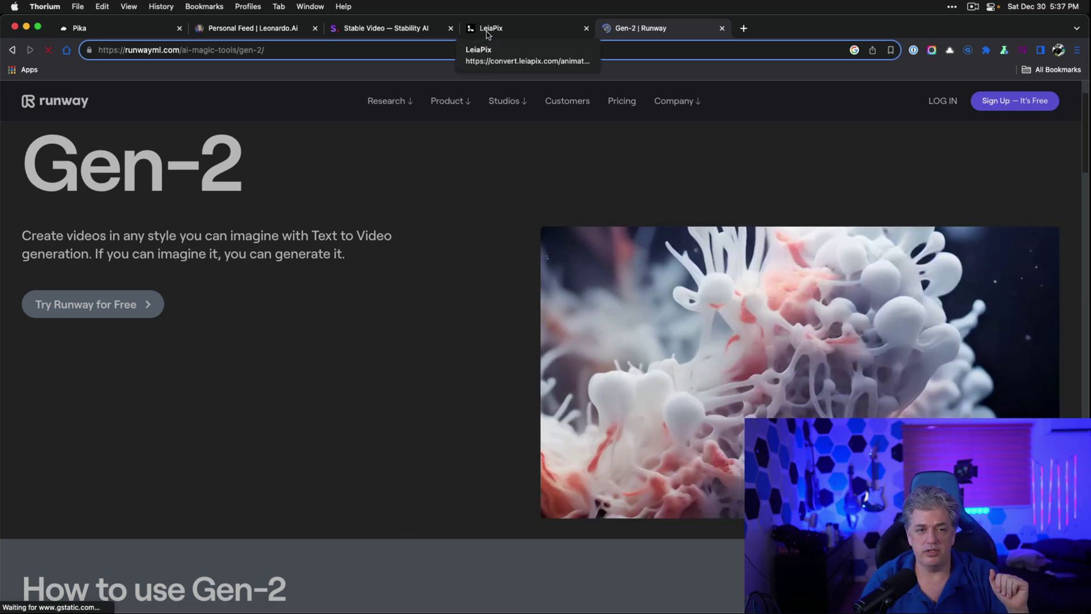
left_click_drag(487, 33, 644, 29)
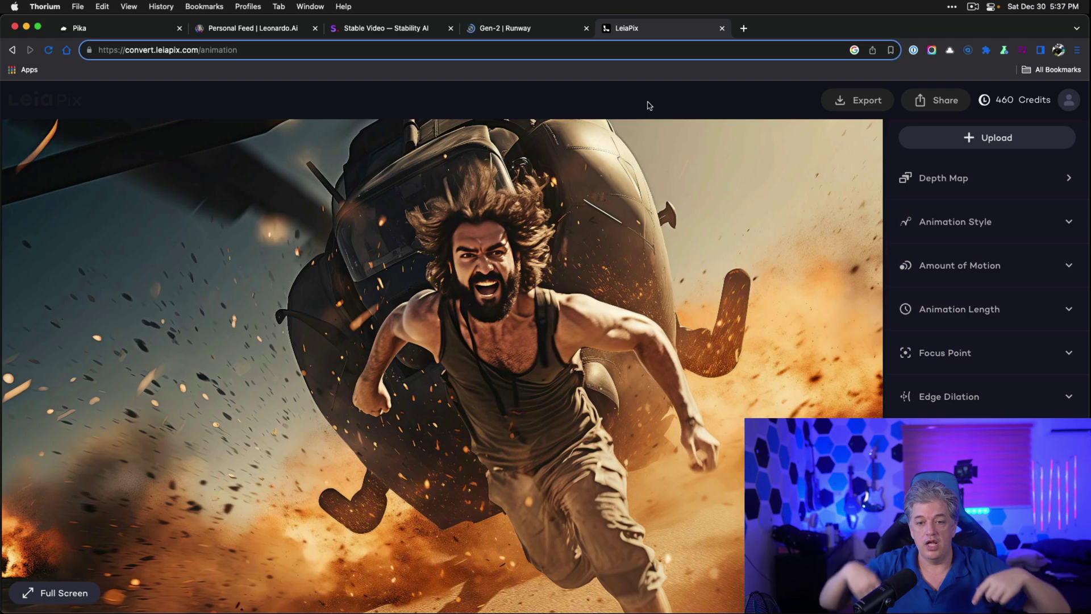
Preview the Horizontal style on the helicopter-crash image, then settle on the Wide Circle animation style.
left_click(1069, 222)
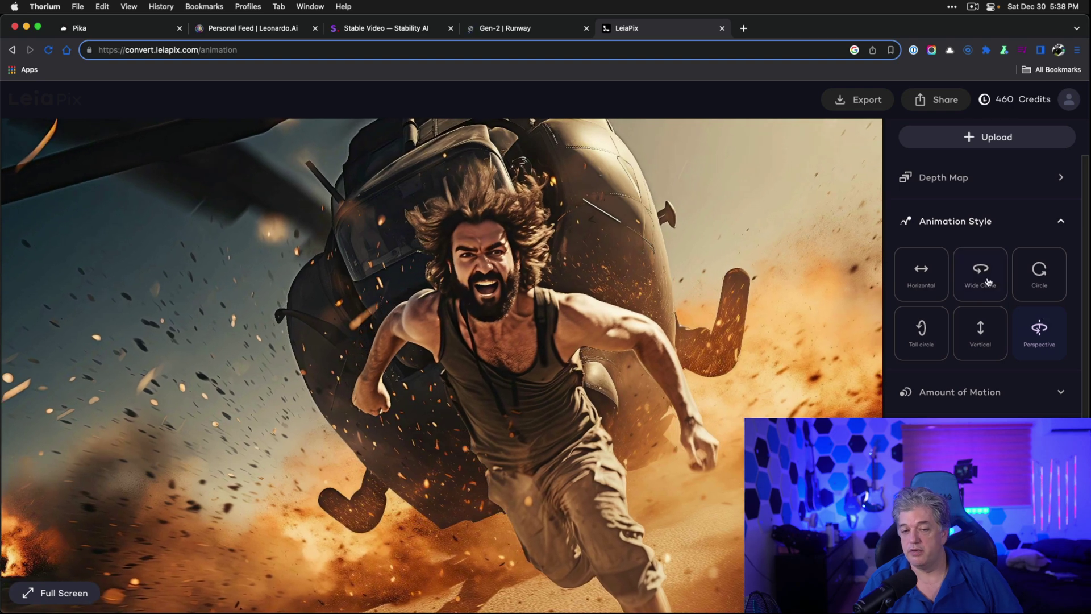
left_click(934, 278)
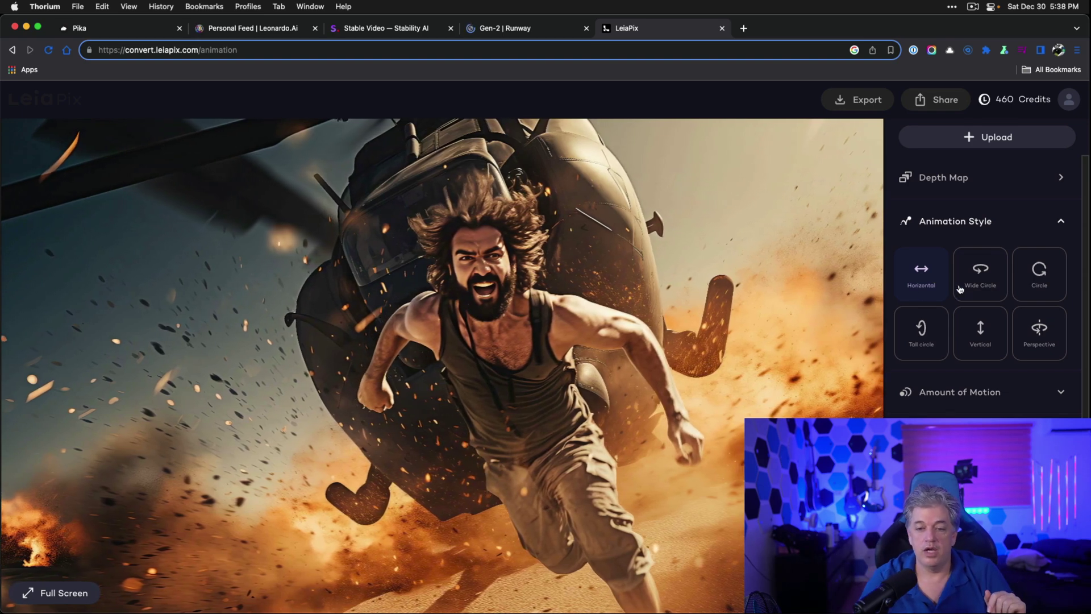
left_click(981, 273)
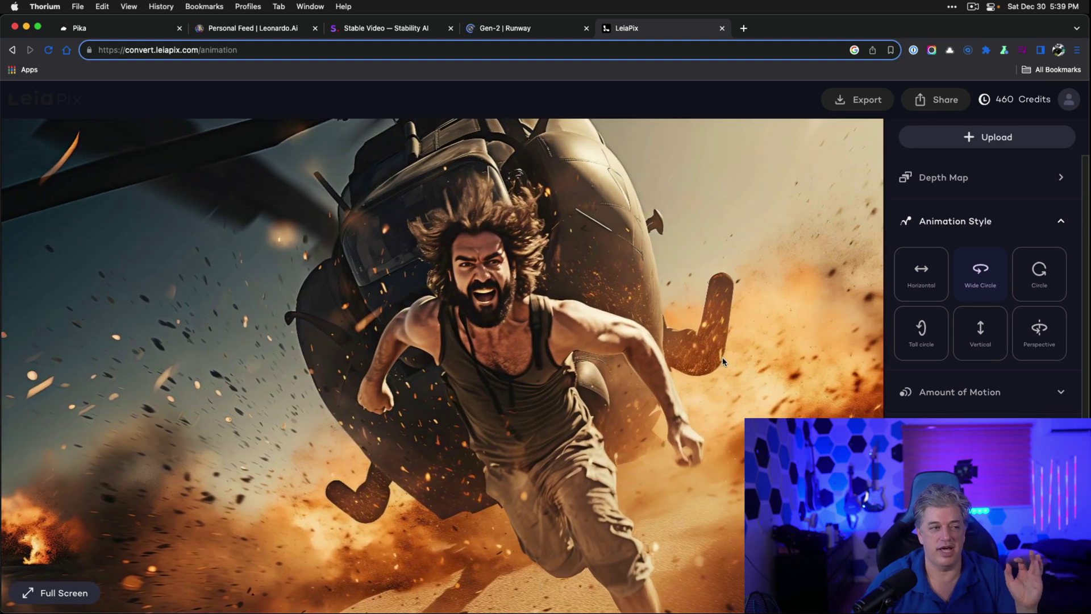
left_click(125, 31)
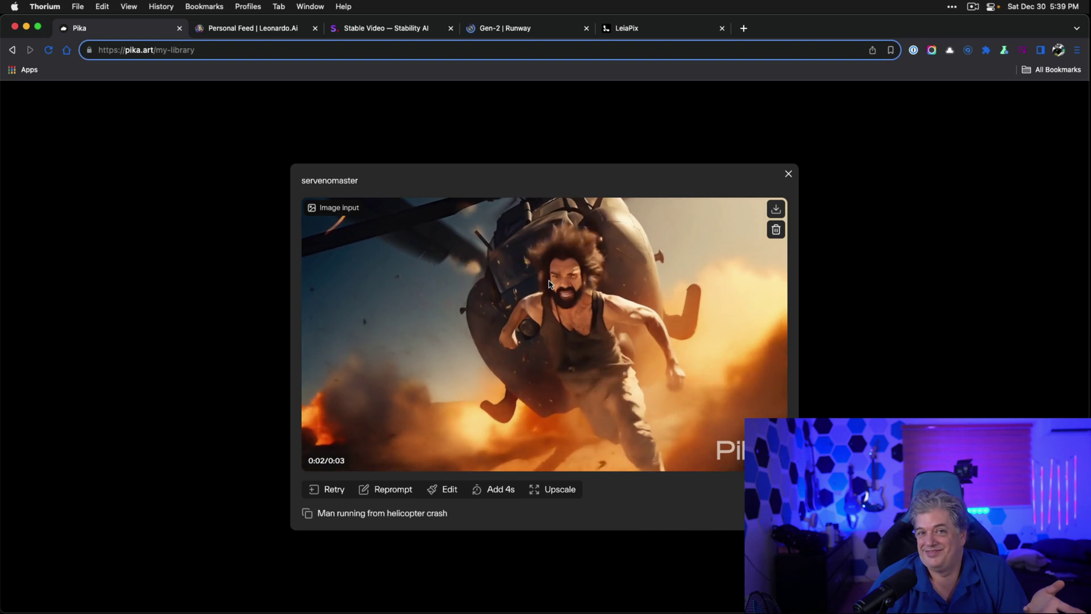
left_click(513, 29)
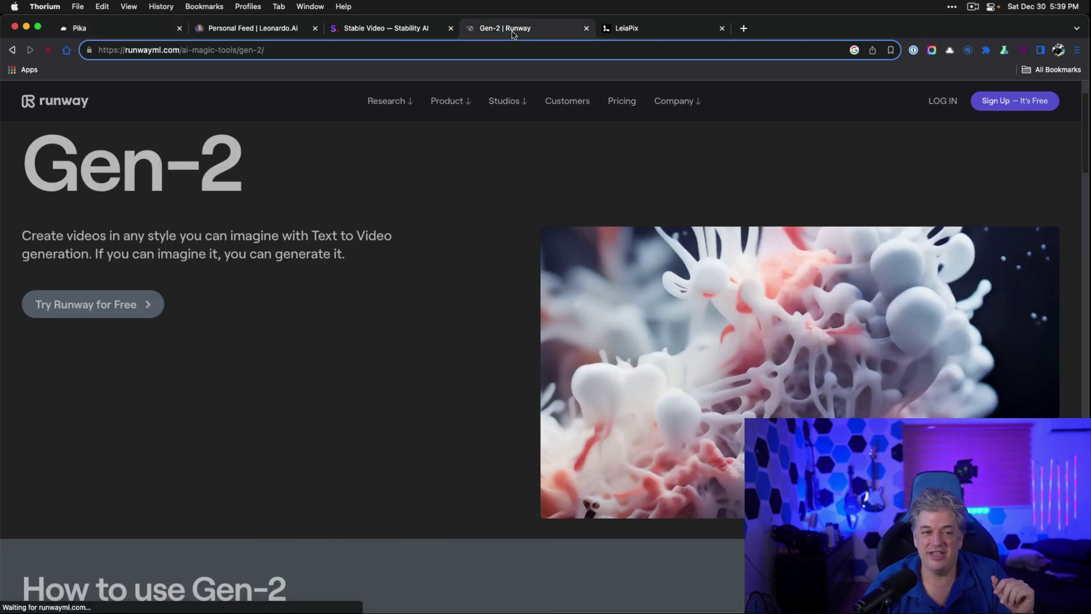
left_click(625, 28)
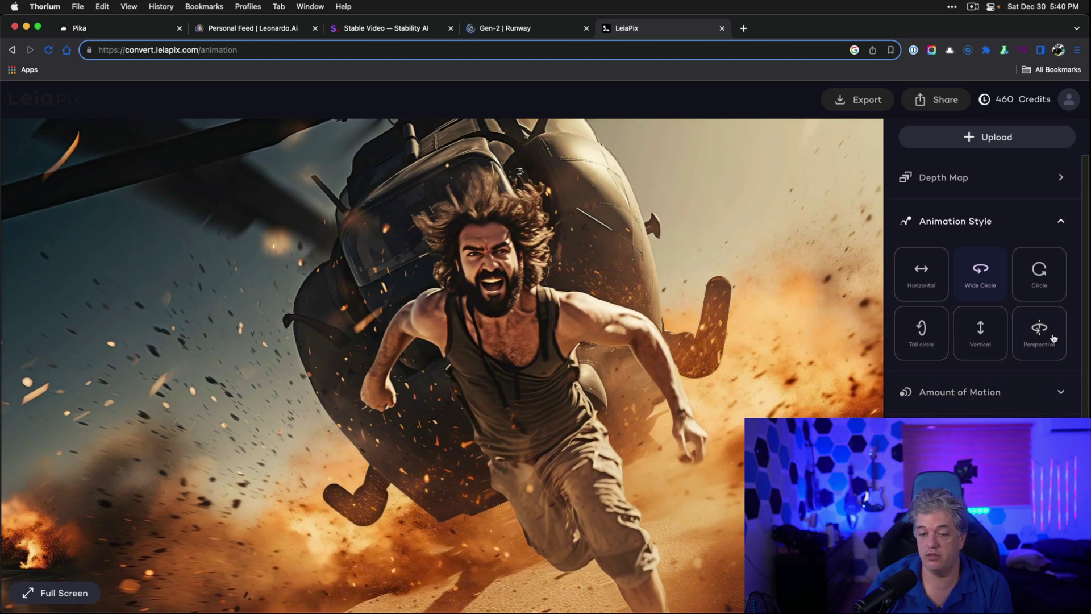
scroll(546, 341, "down", 1)
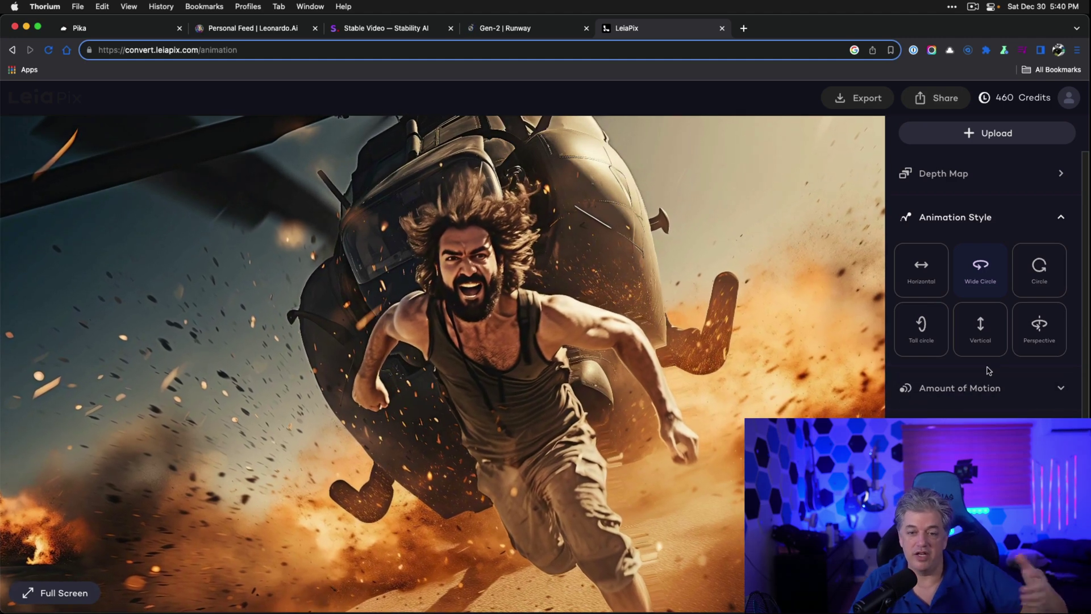
scroll(965, 394, "down", 3)
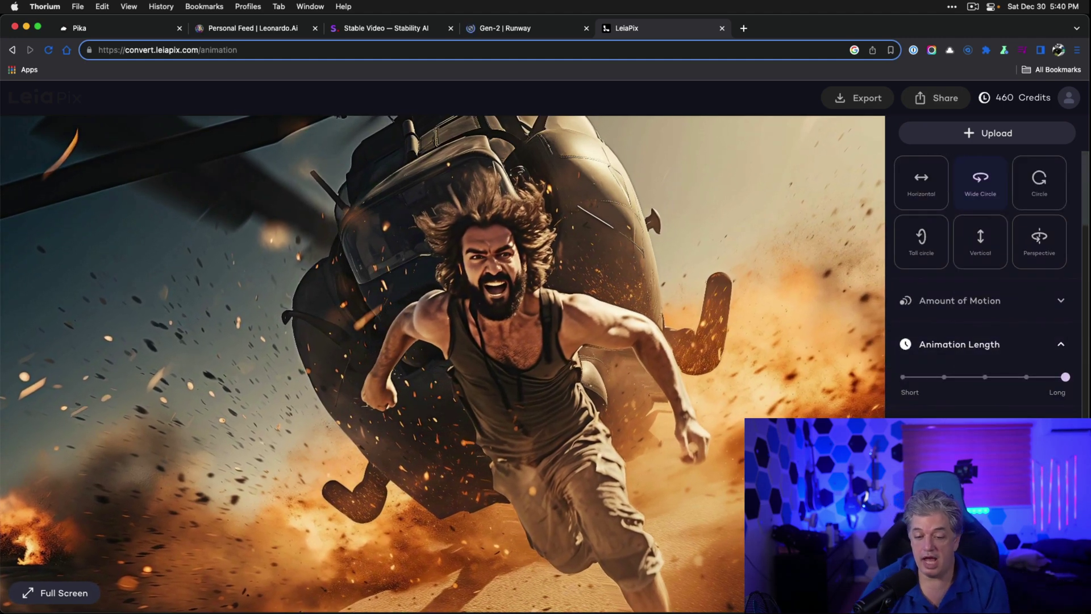
scroll(932, 380, "down", 5)
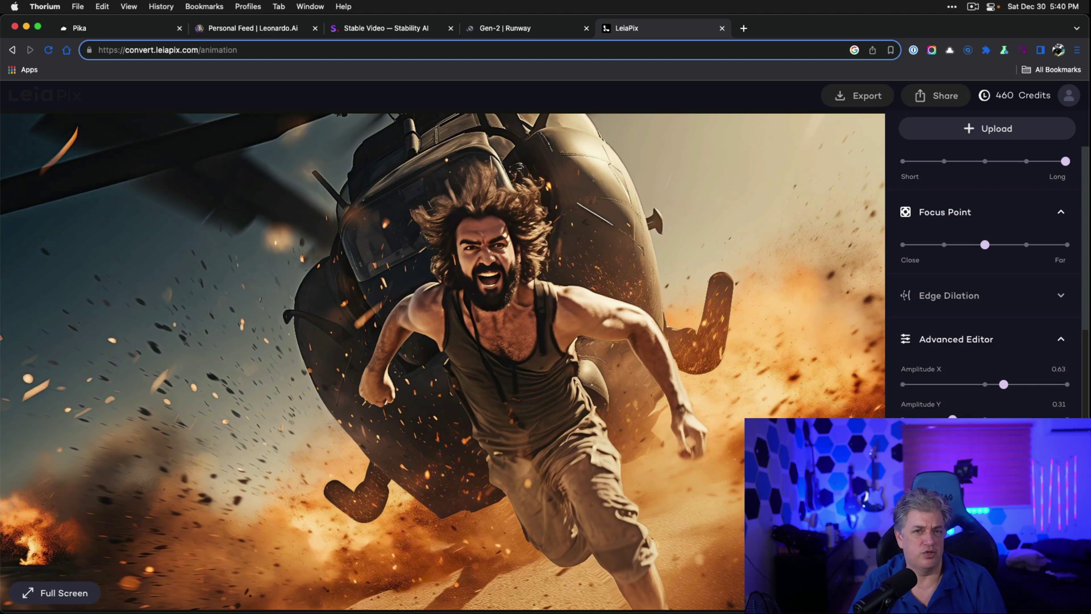
scroll(961, 309, "up", 5)
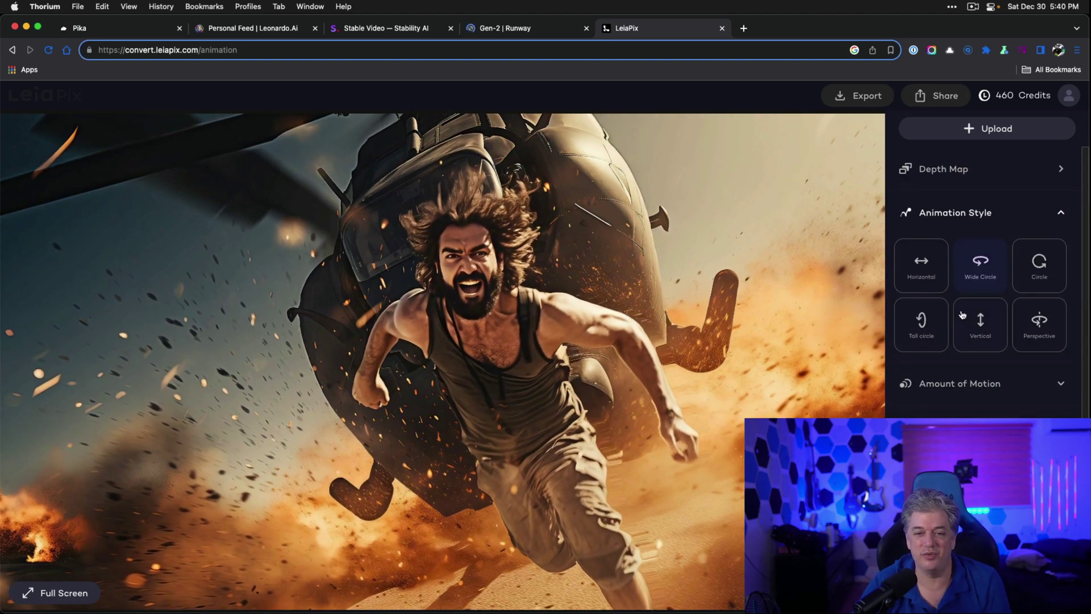
left_click(973, 169)
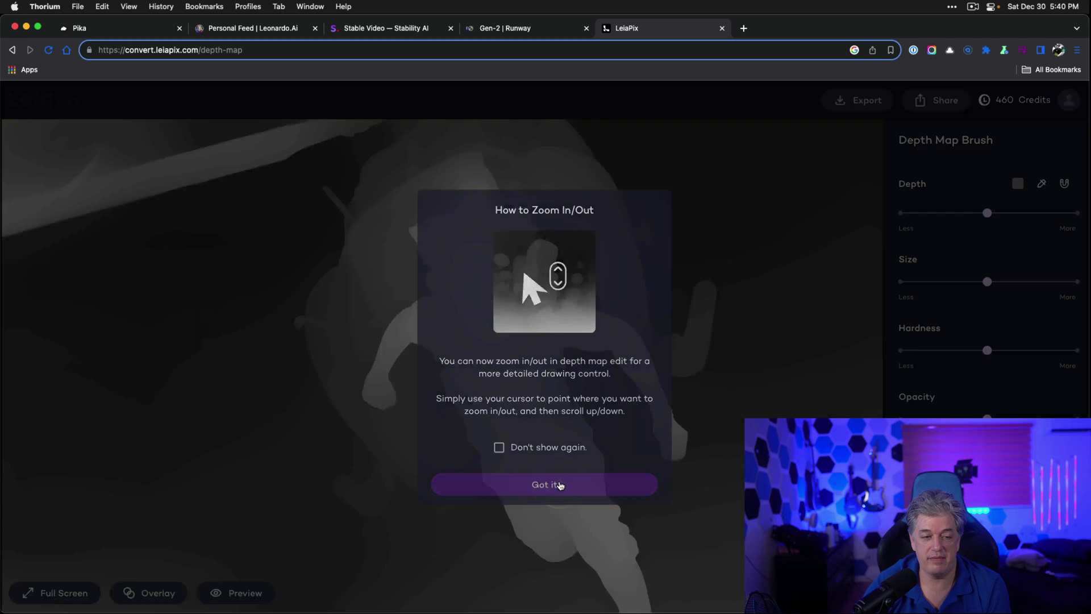
left_click(554, 484)
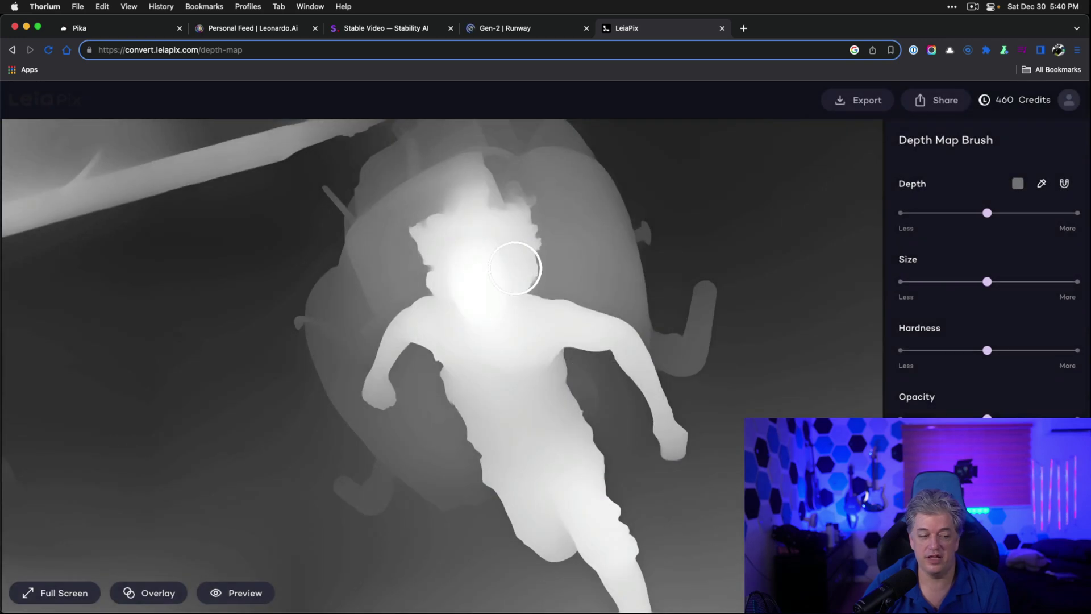
left_click(12, 51)
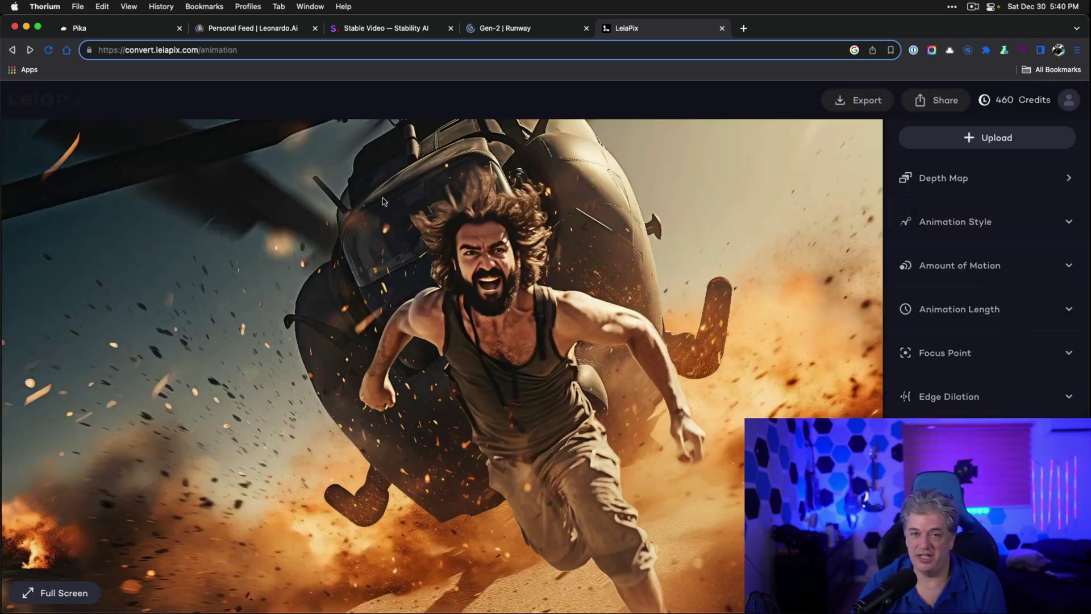